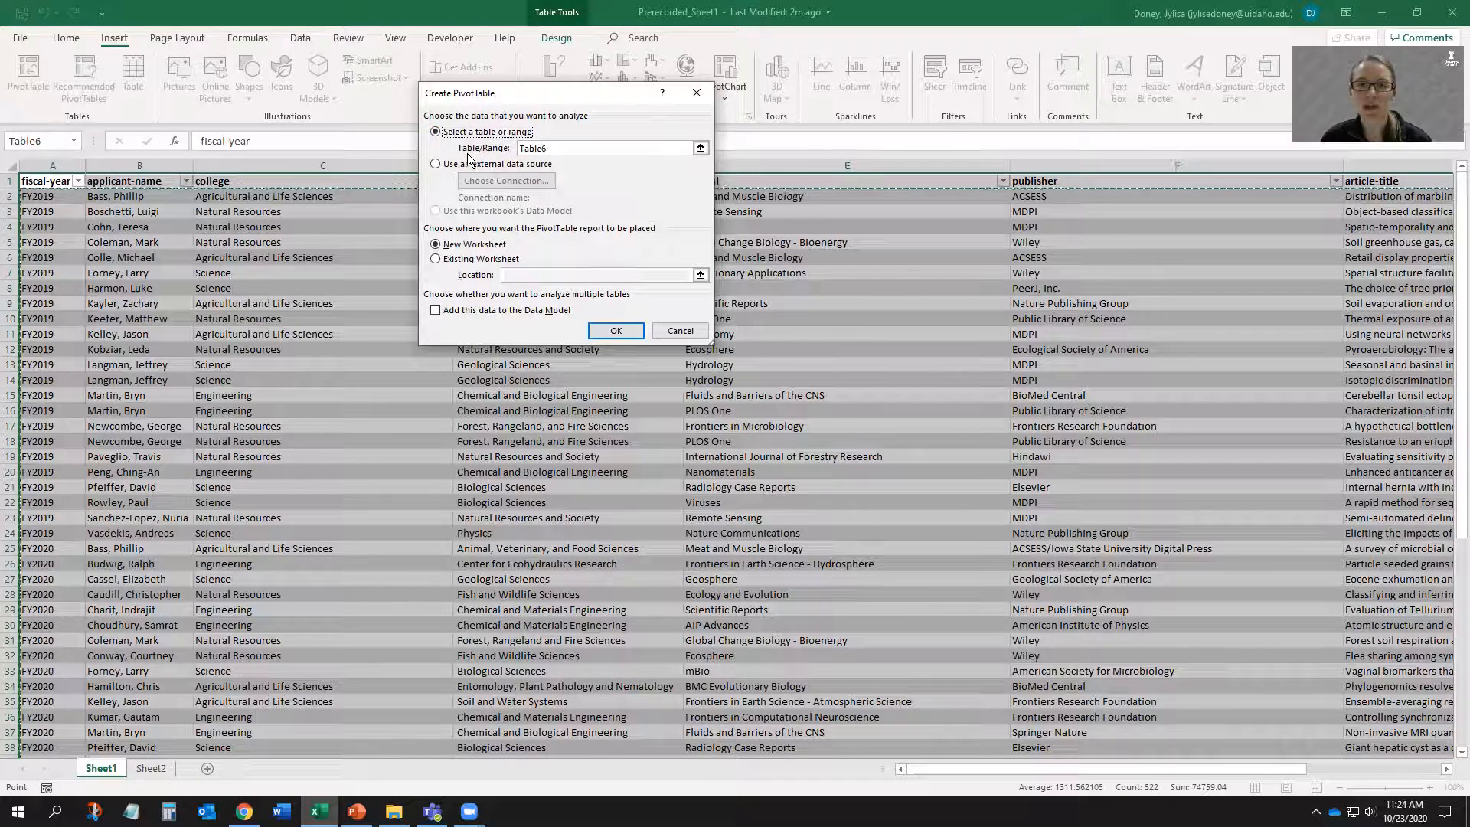
Create a PivotTable from Table6 on a new worksheet
click(554, 148)
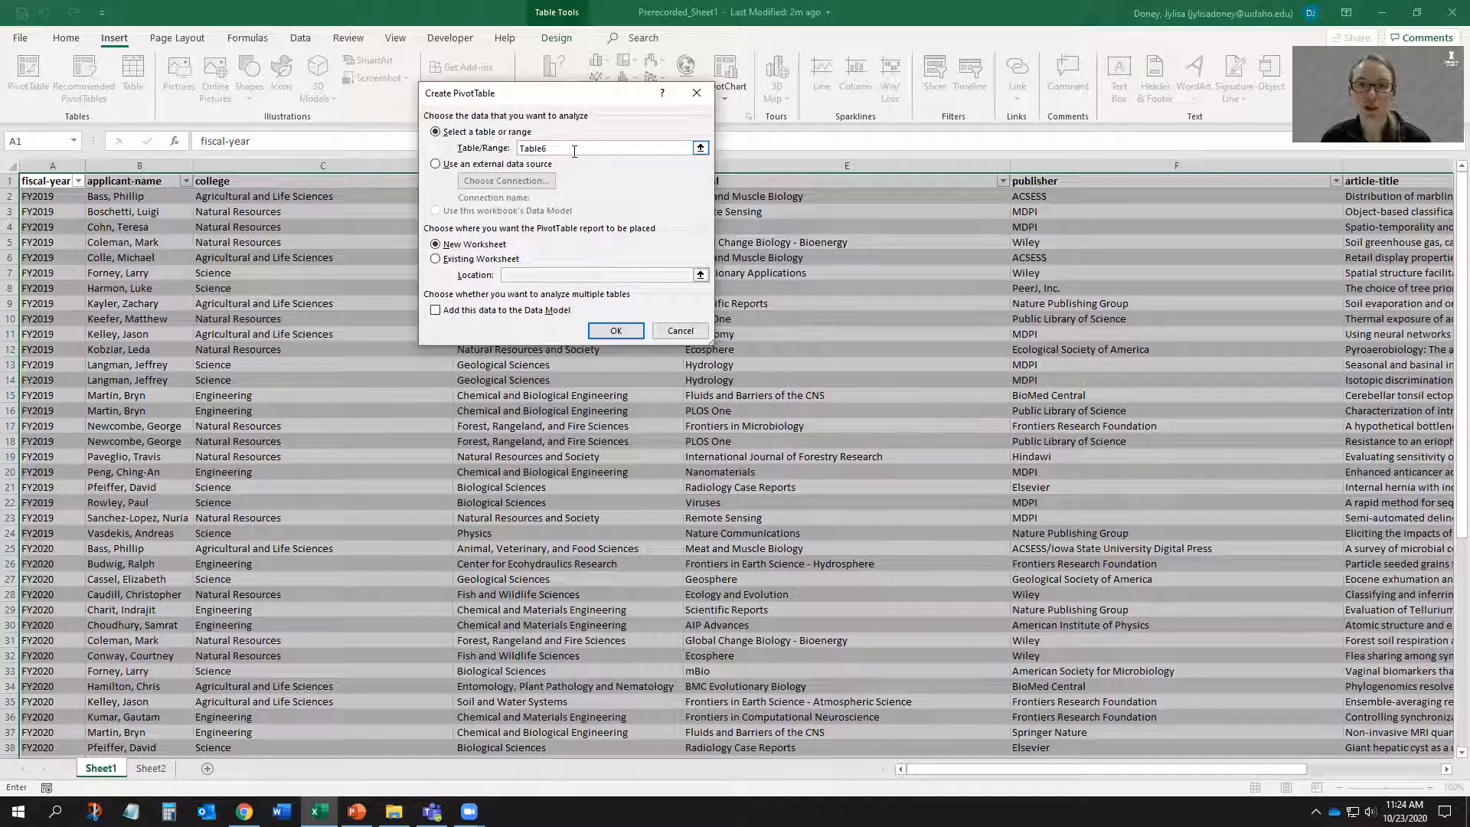
click(435, 247)
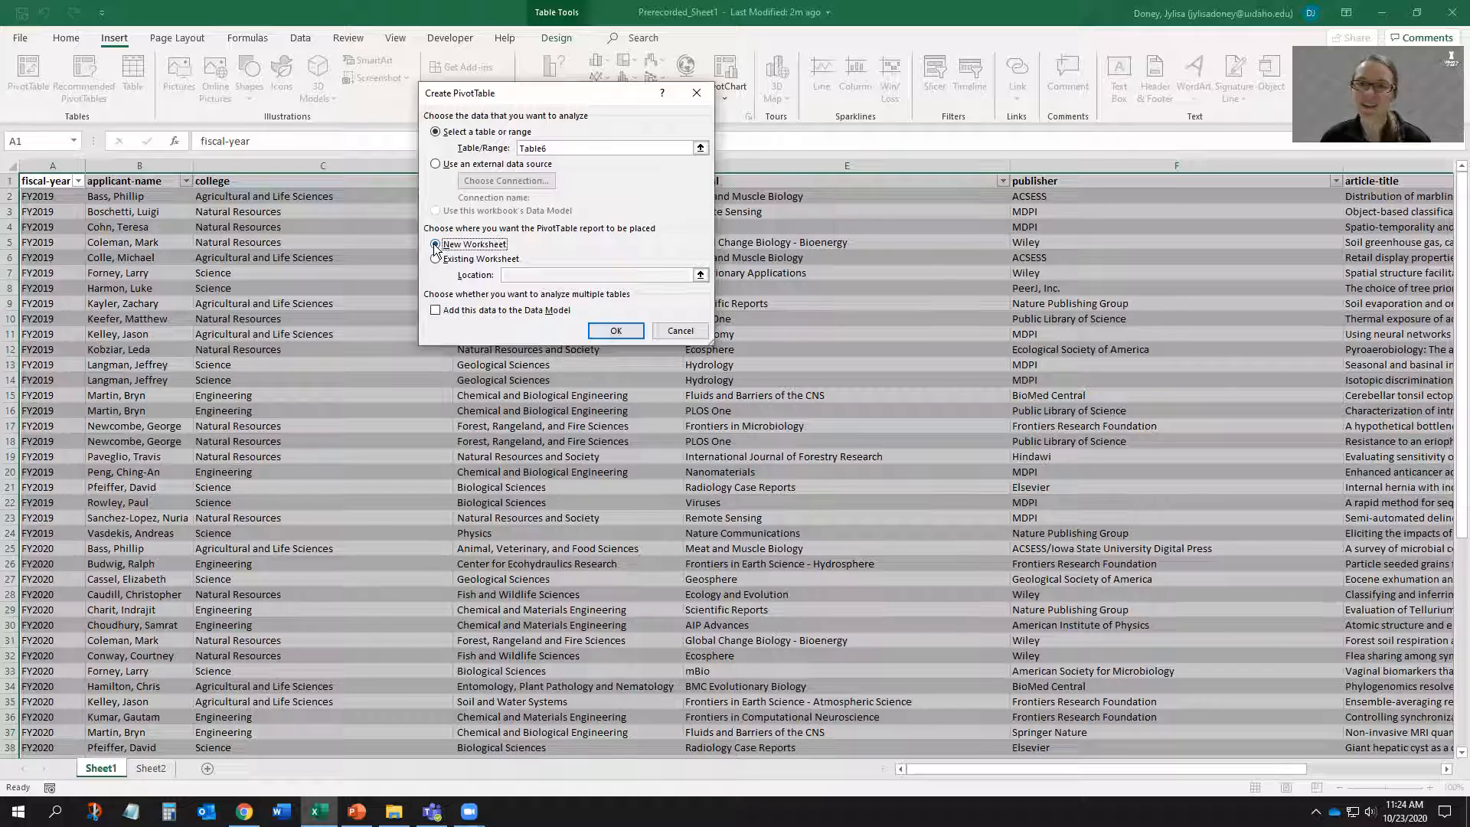
click(610, 334)
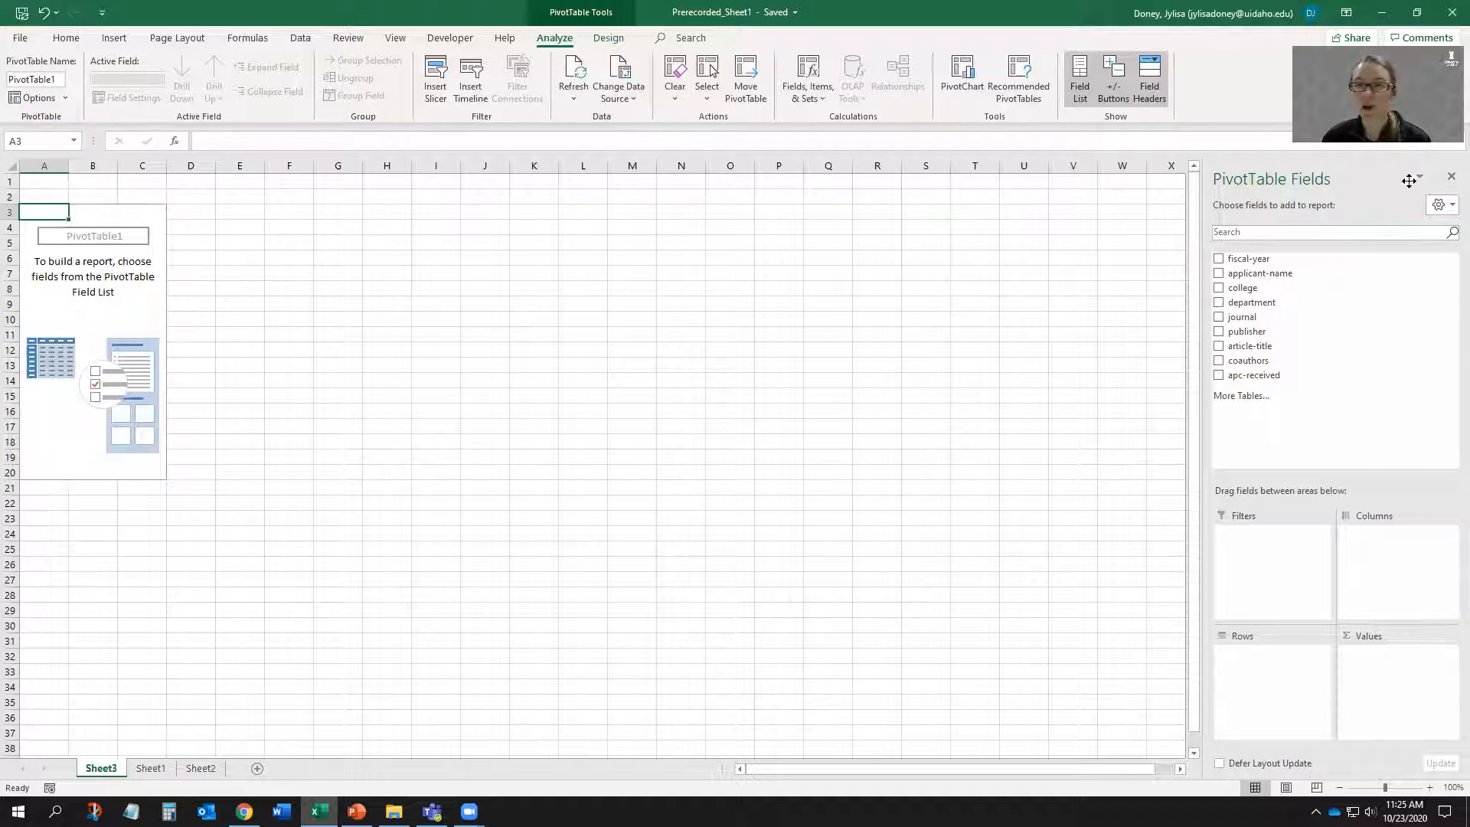
Hide the PivotTable field list and show it again
click(1452, 178)
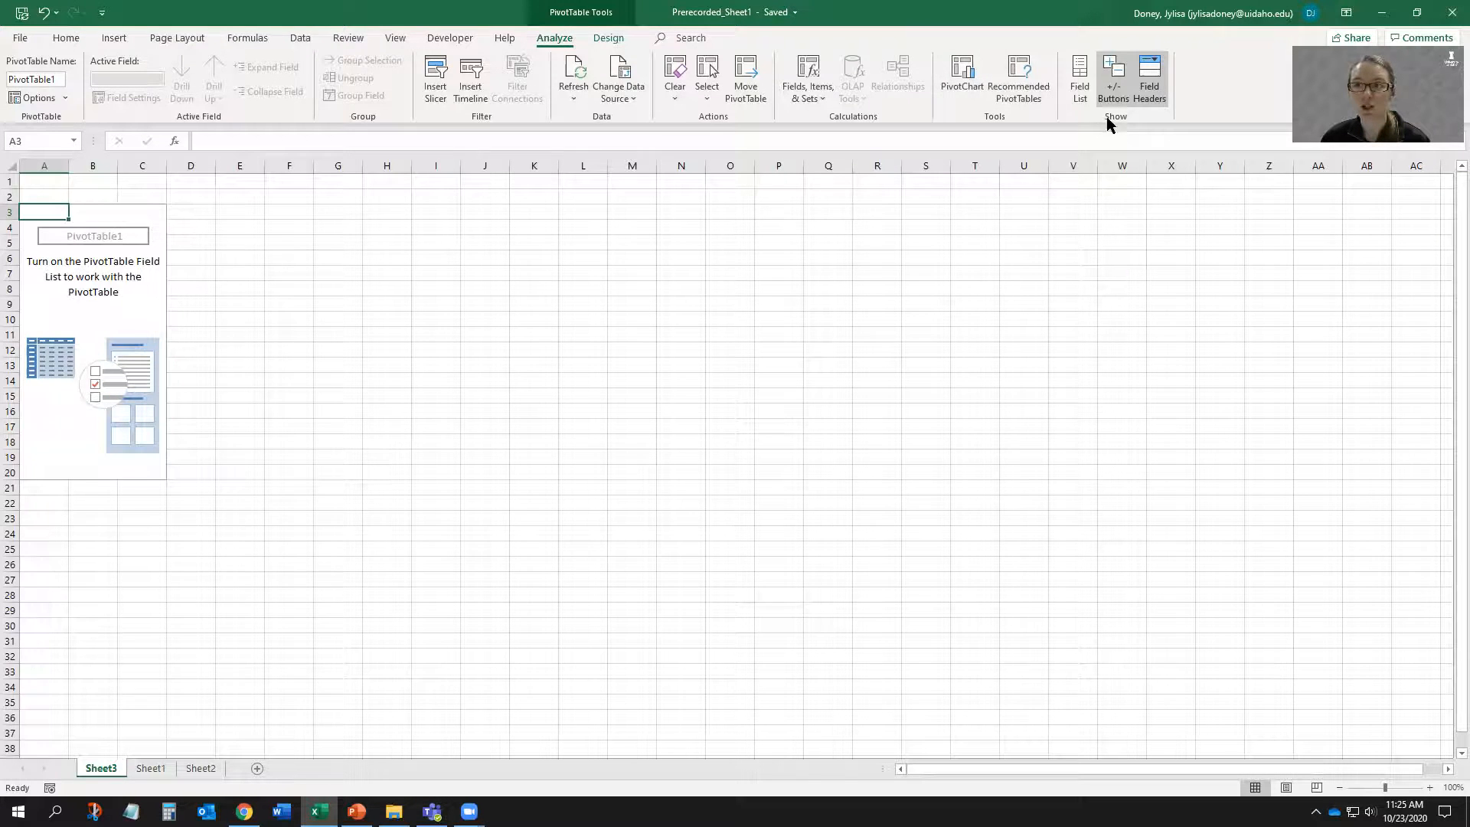
click(1078, 90)
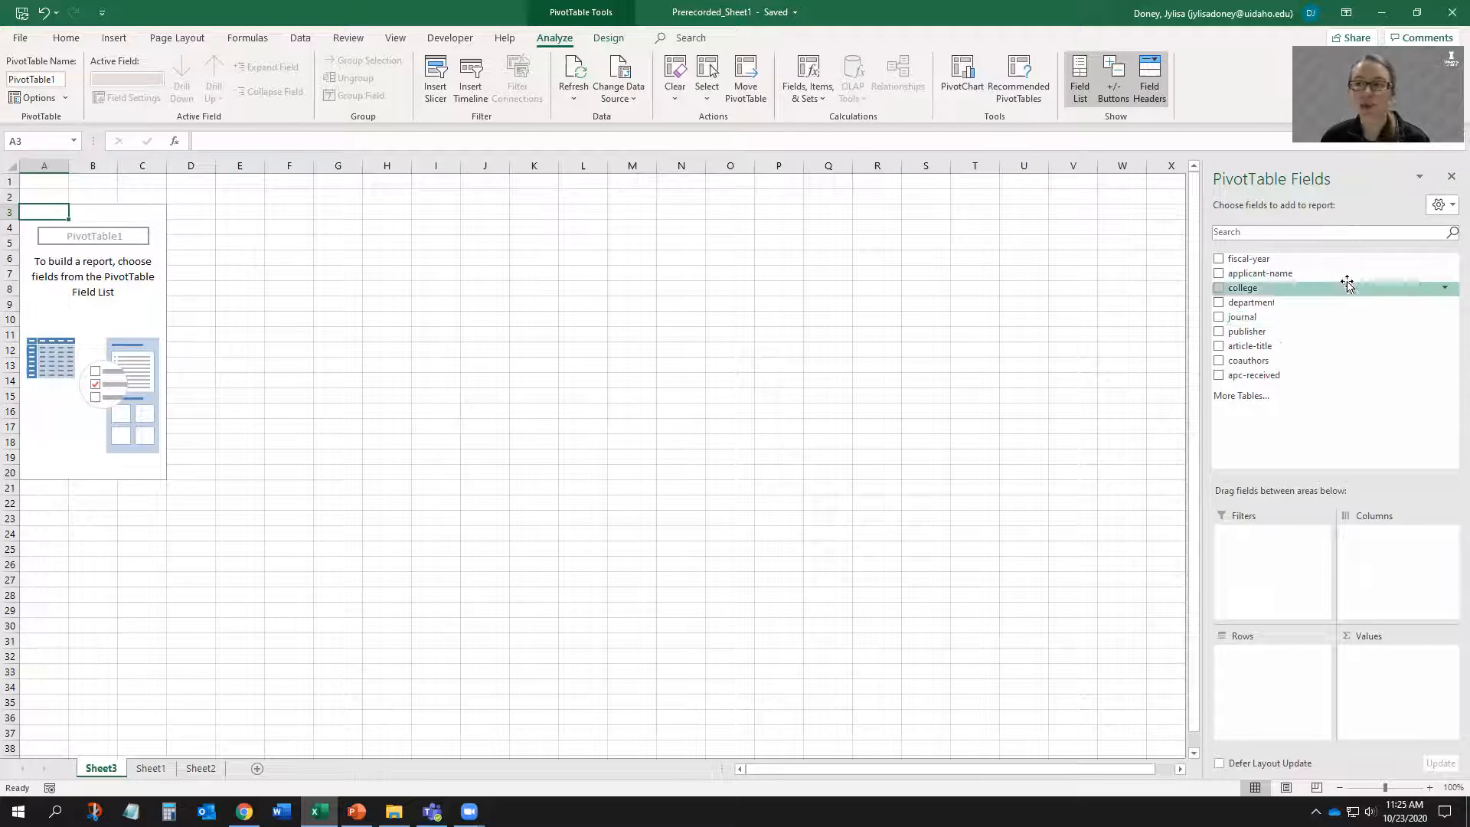
Lay out the PivotTable with college as rows, the sum of apc-received as values and fiscal-year as the report filter
drag(1252, 291, 1261, 669)
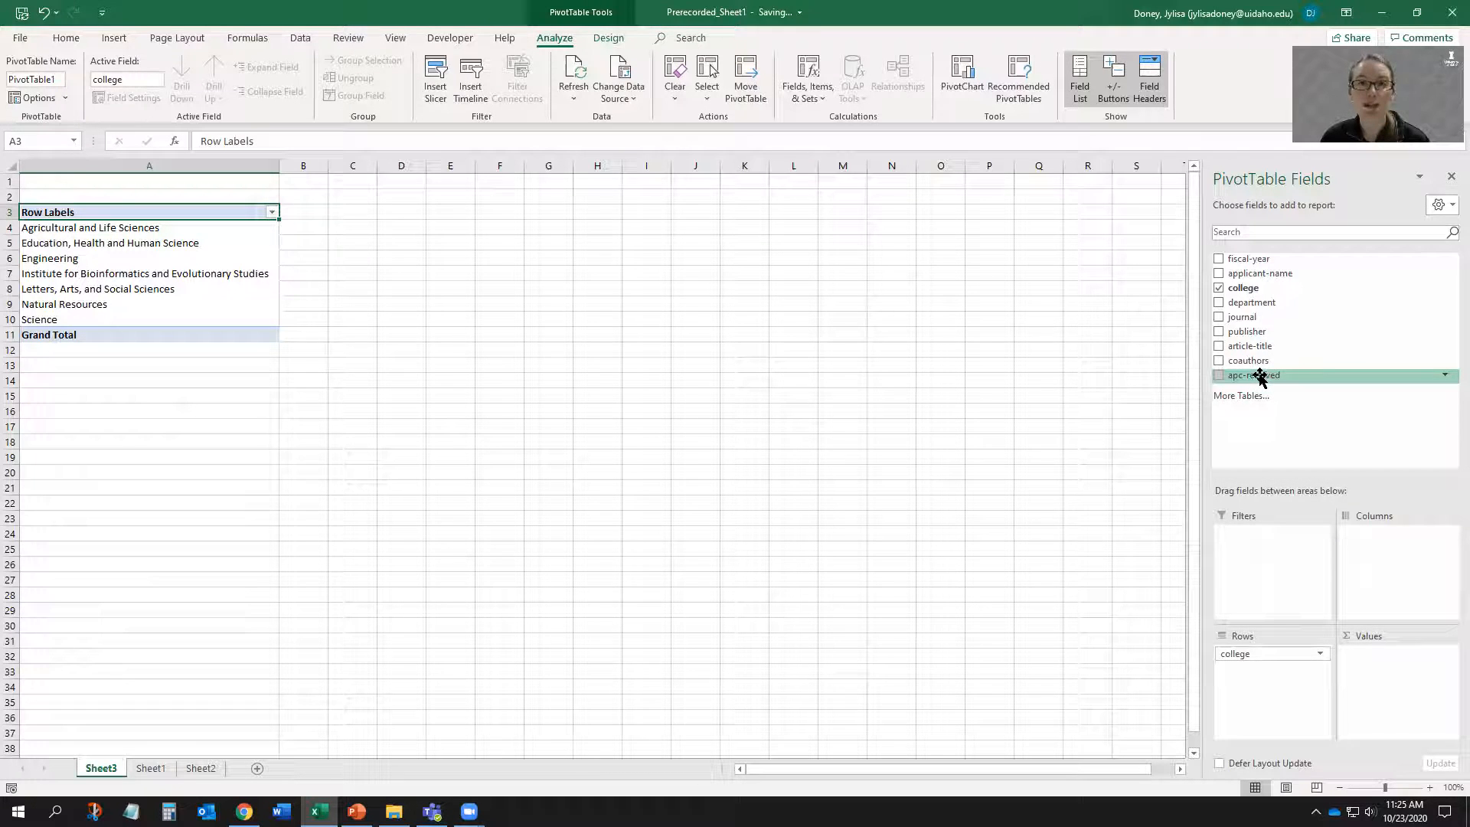
drag(1261, 378, 1407, 675)
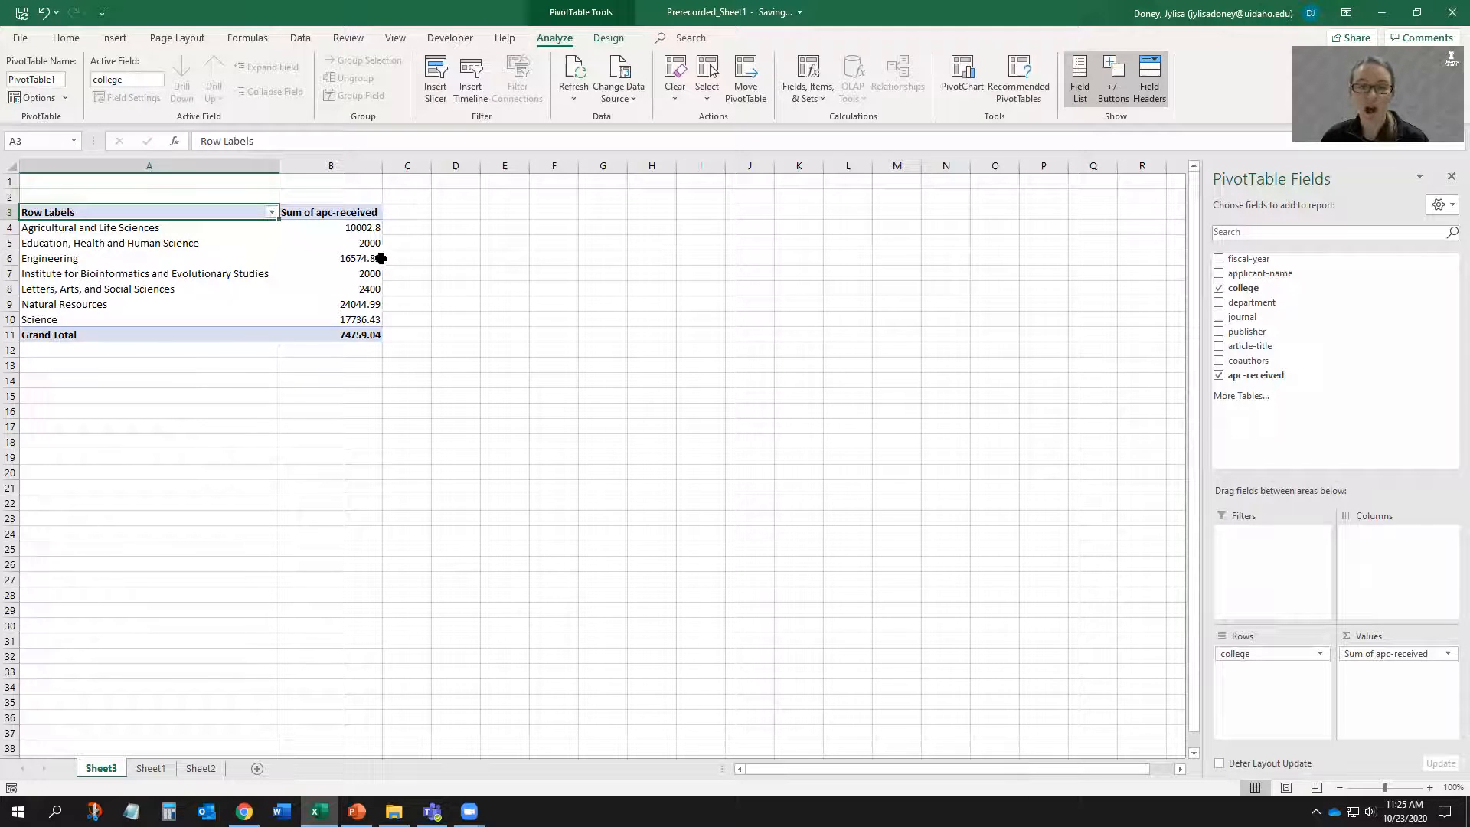
mouse_move(342, 229)
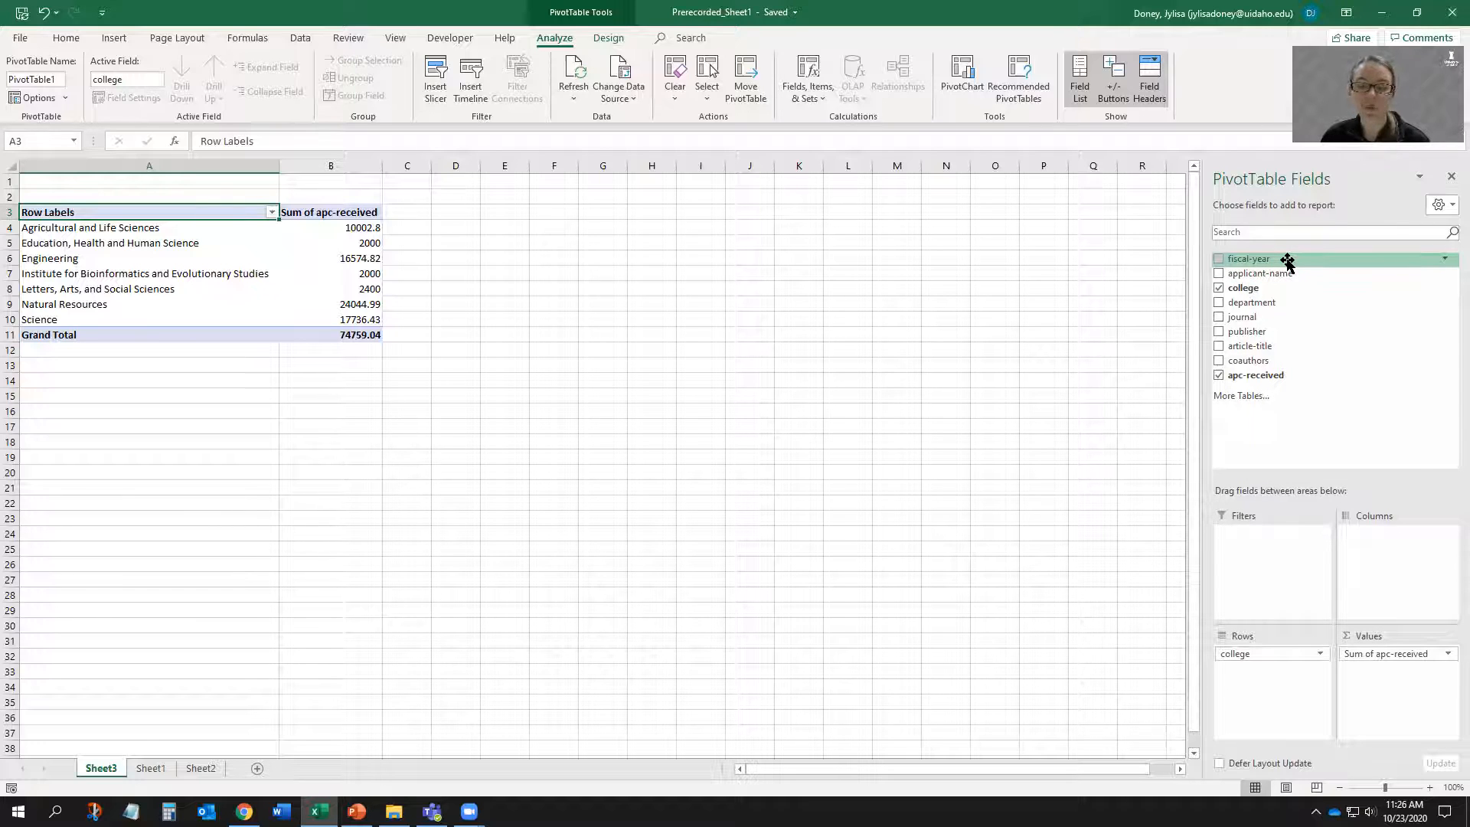
drag(1287, 261, 1277, 560)
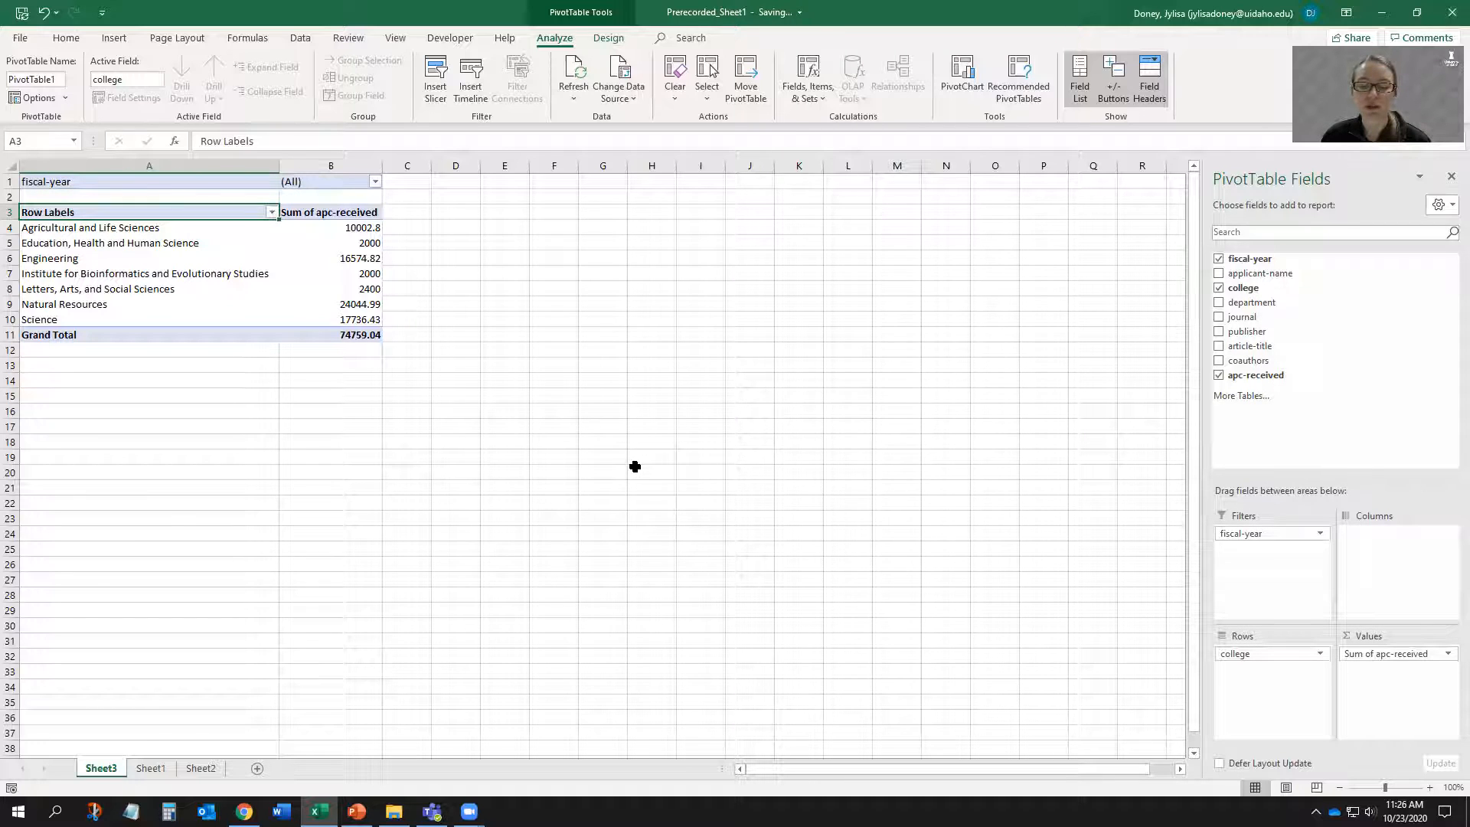
Filter the PivotTable to fiscal year FY2019 and reset the filter to (All)
click(375, 183)
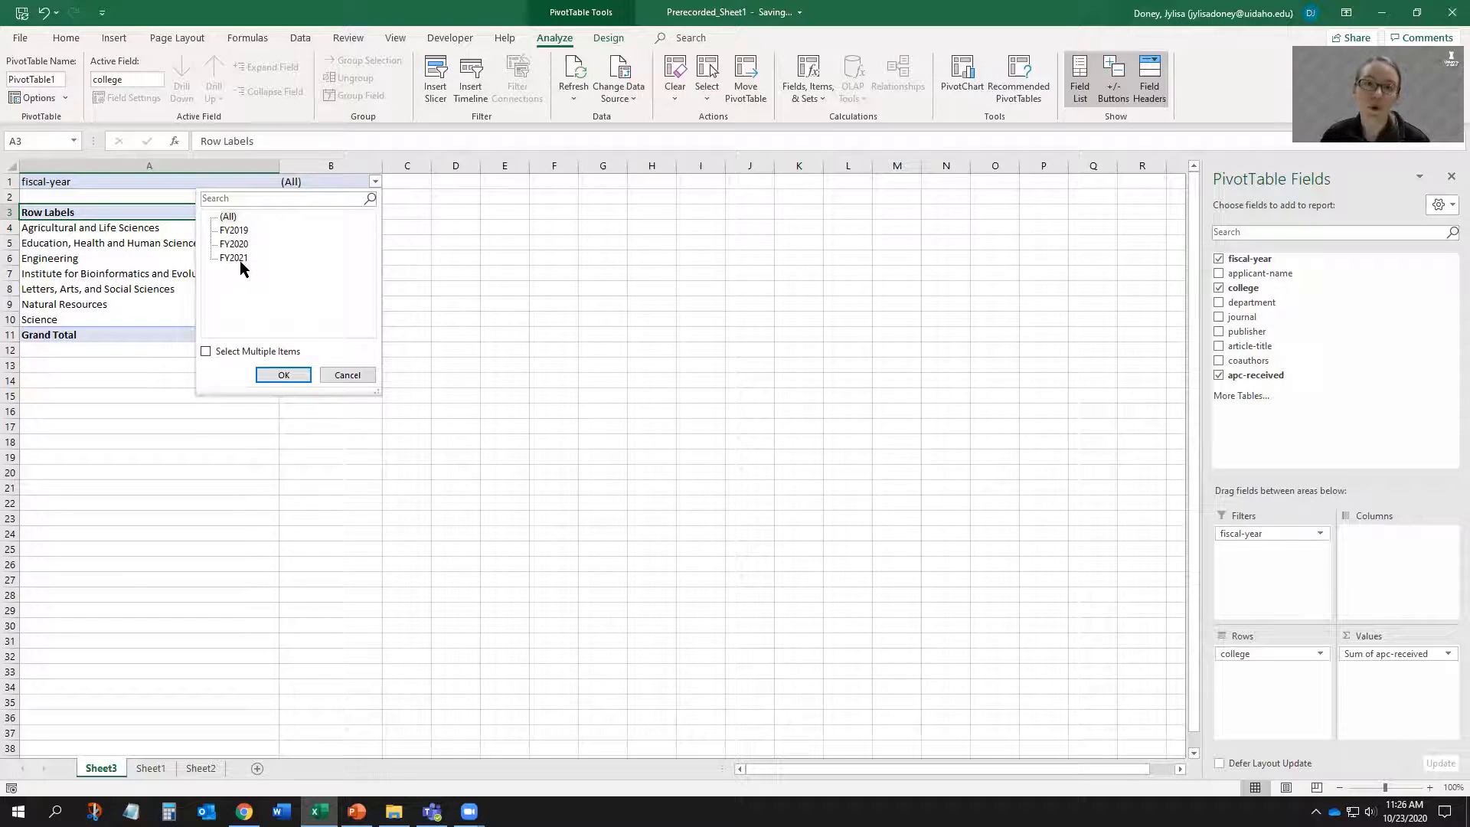
click(283, 374)
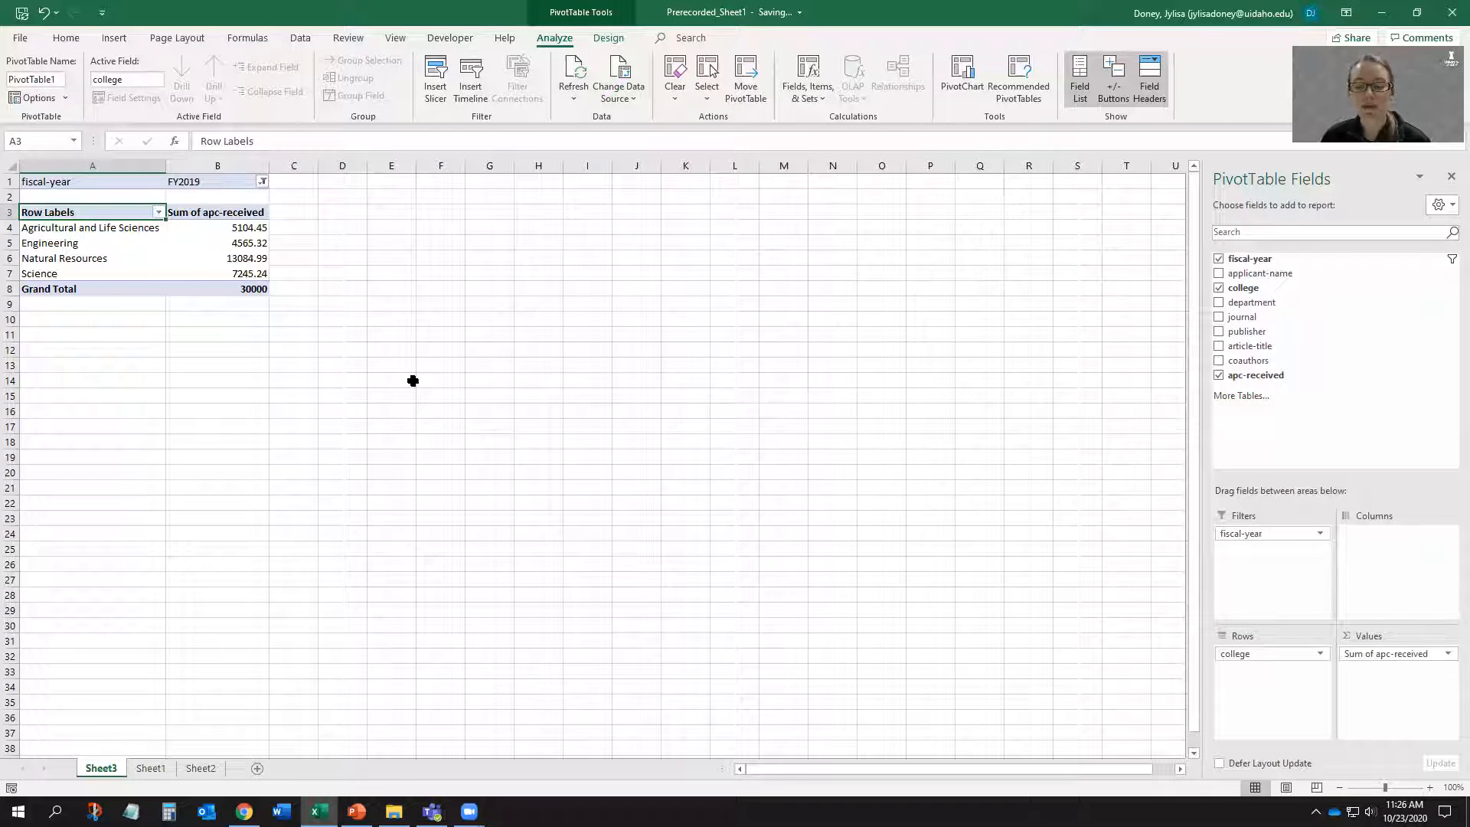
click(262, 187)
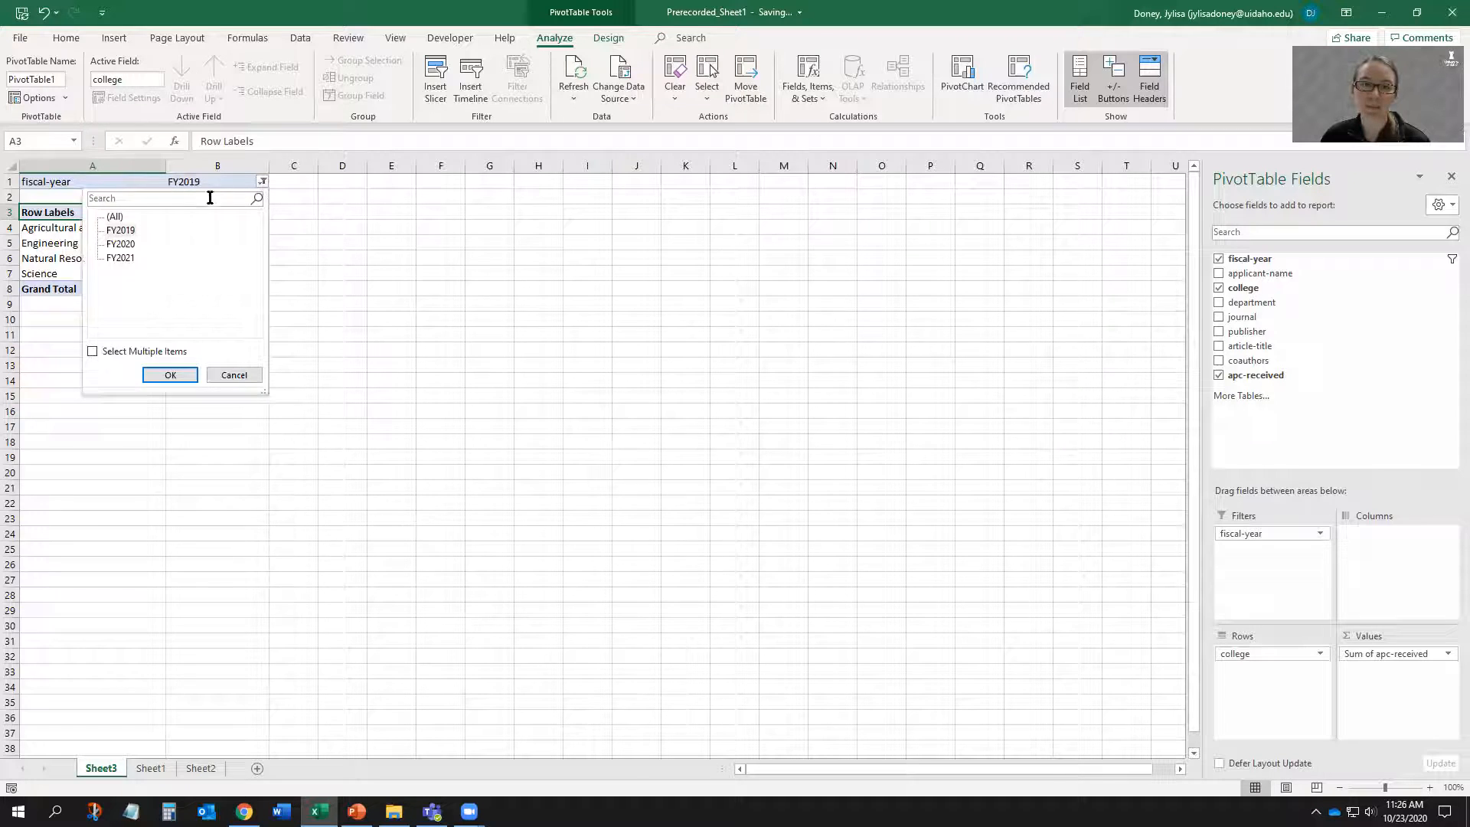
click(115, 218)
click(187, 372)
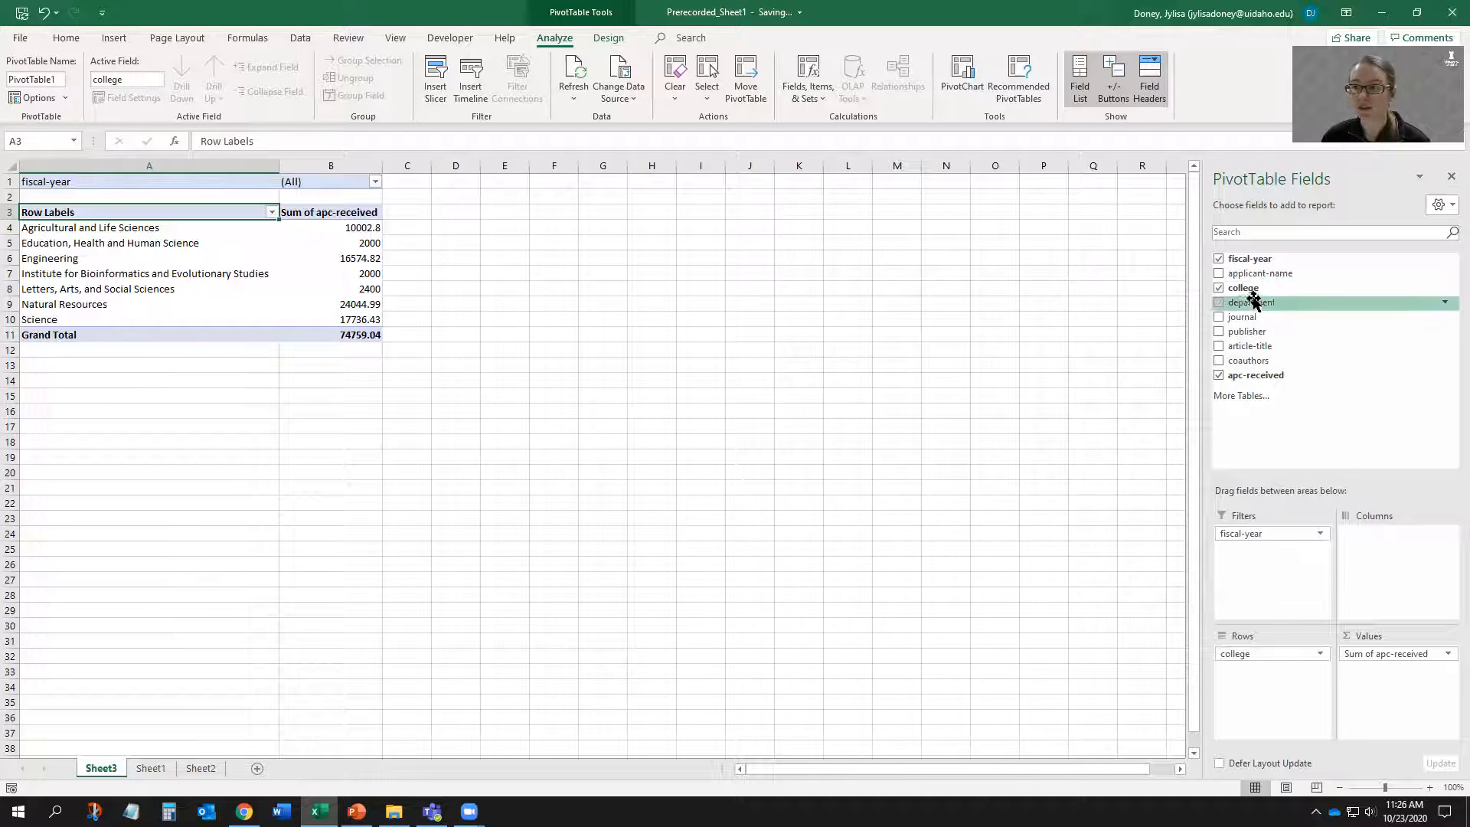
Add department to the PivotTable rows and nest it beneath college
drag(1254, 307, 1275, 652)
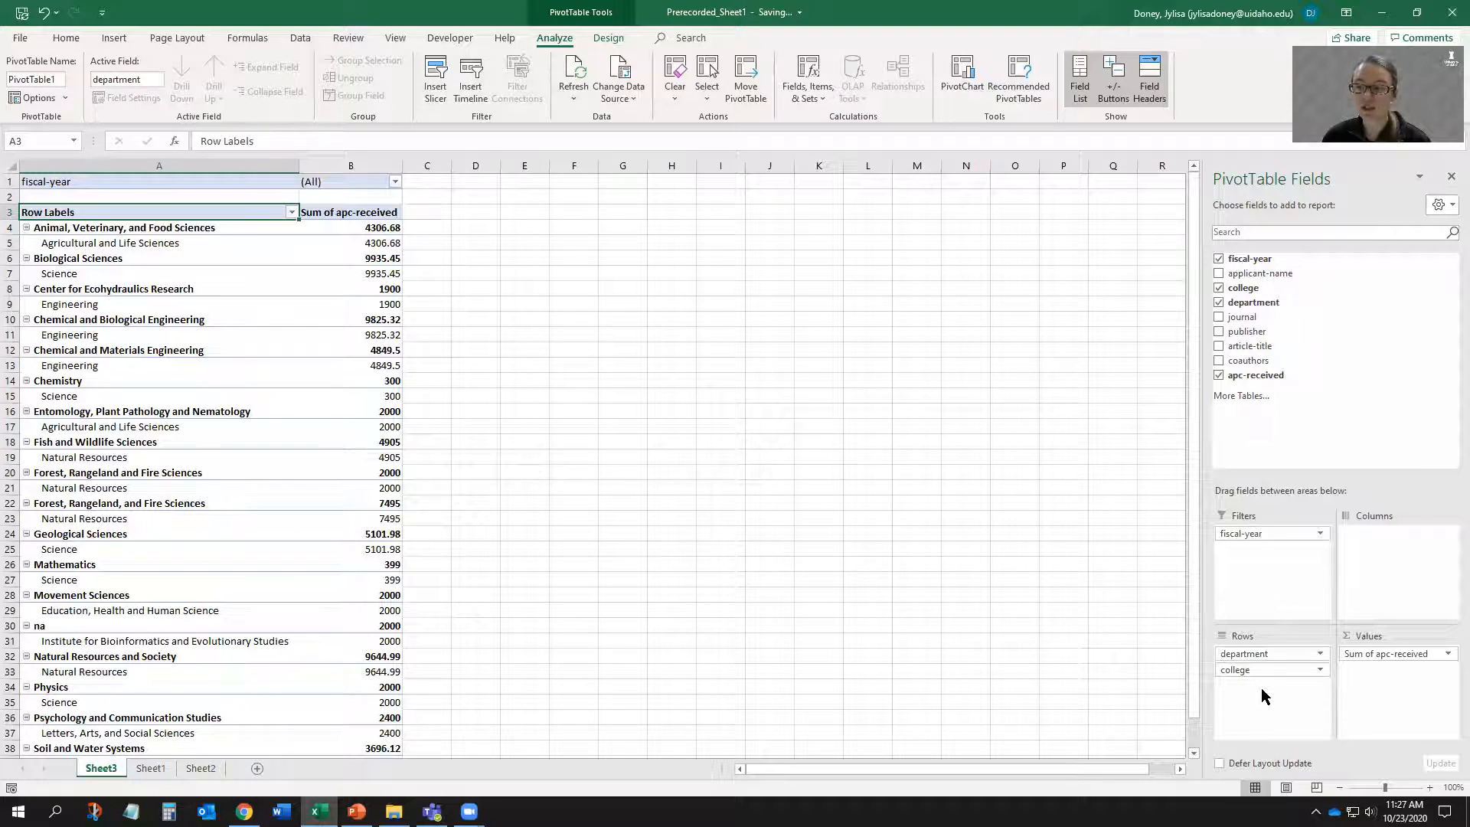
drag(1262, 653, 1259, 690)
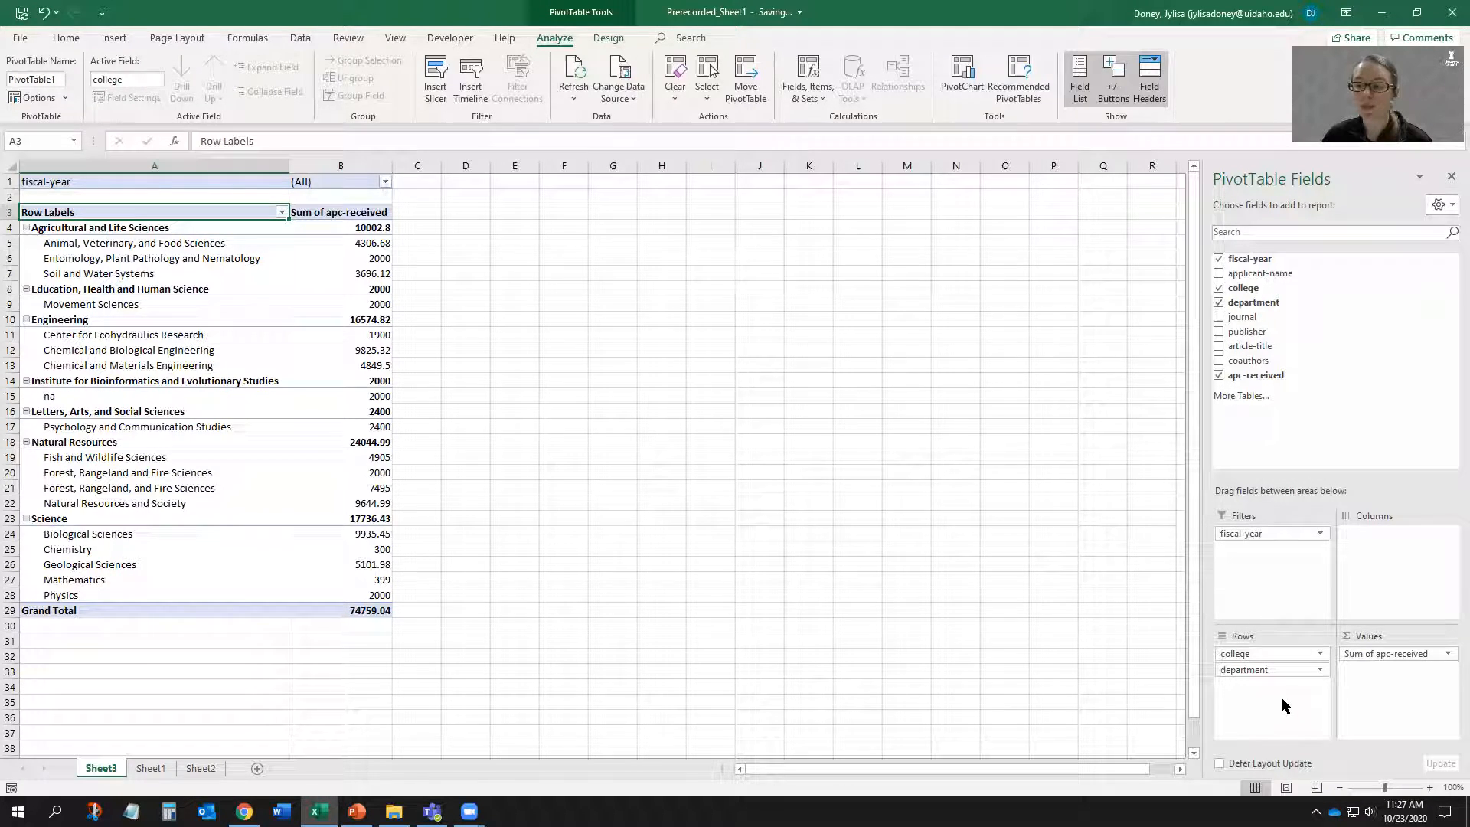
click(1320, 671)
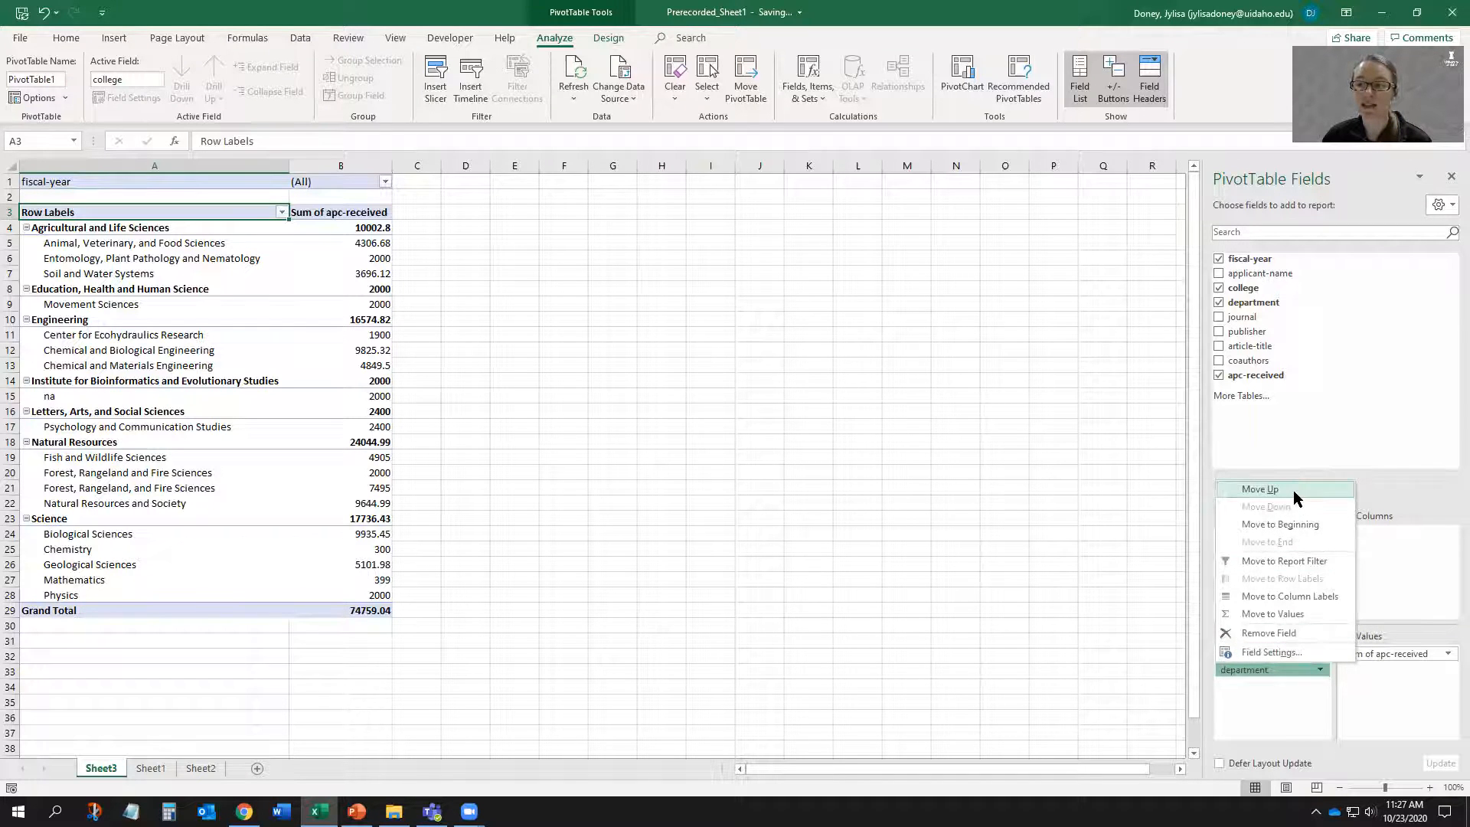
click(1278, 704)
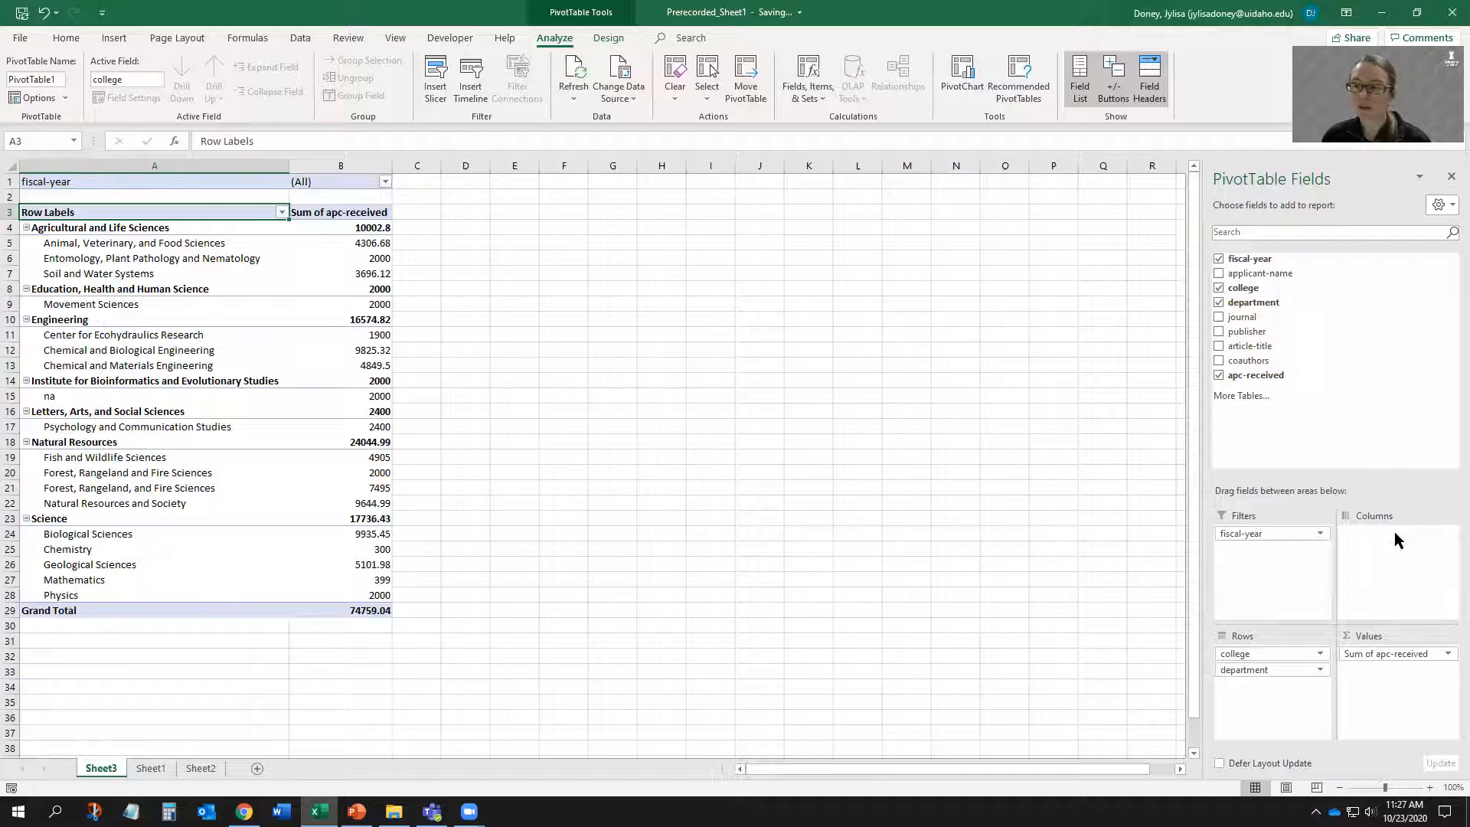
Add apc-received as a second value field and summarize it by Average
drag(1292, 378, 1412, 700)
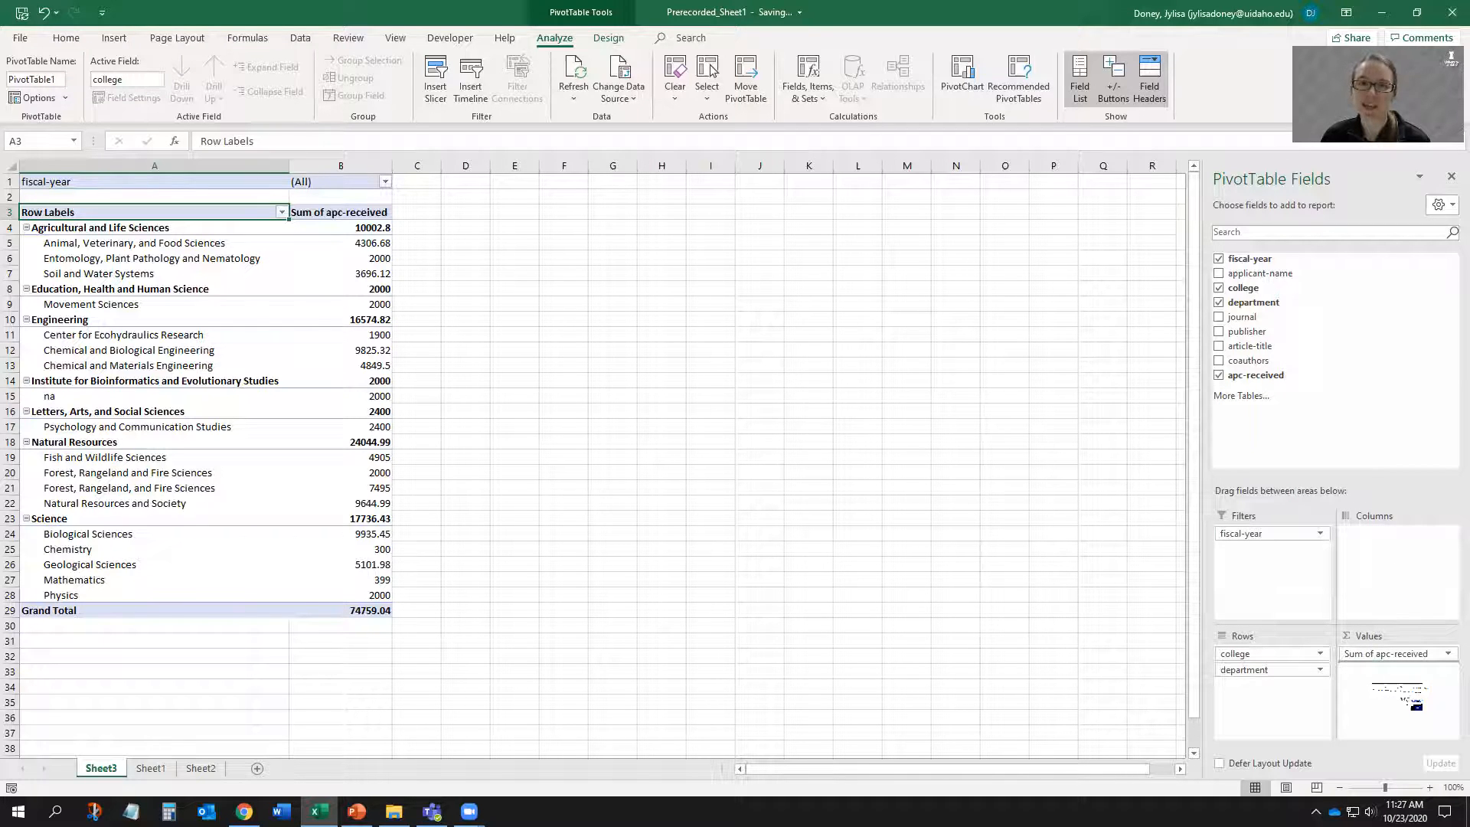
drag(1413, 700, 1404, 693)
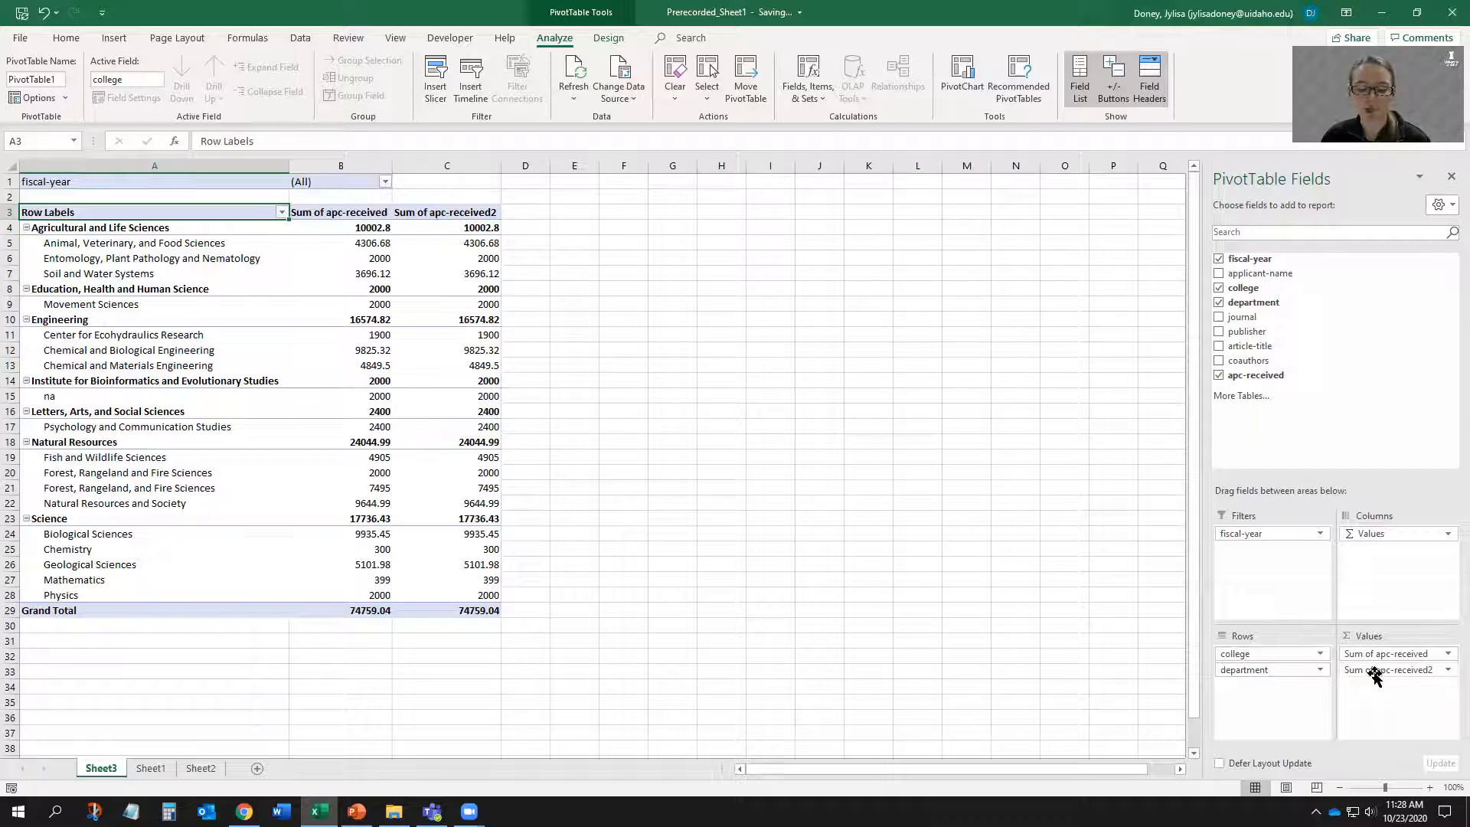
click(1447, 670)
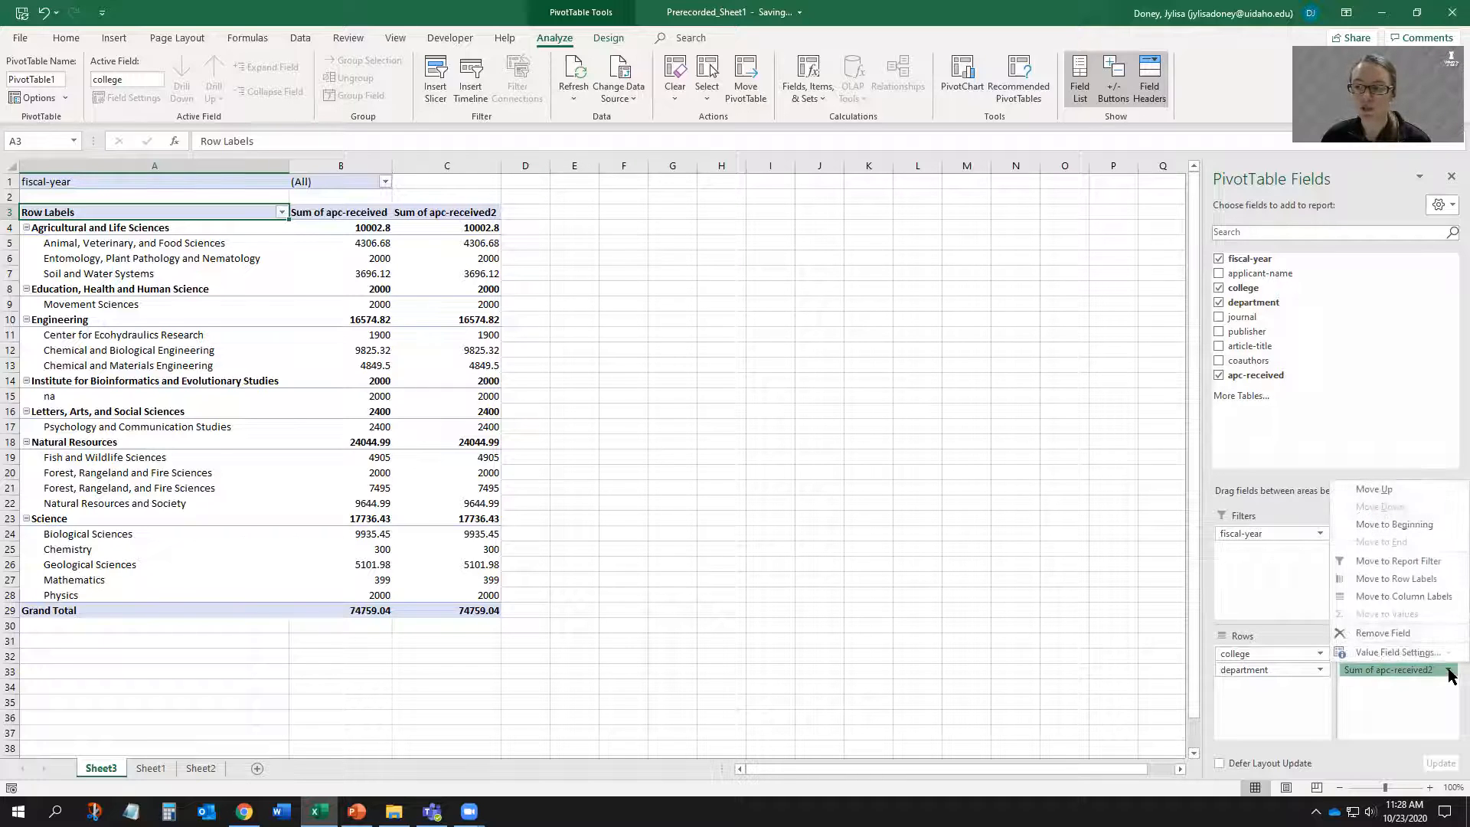
click(1404, 654)
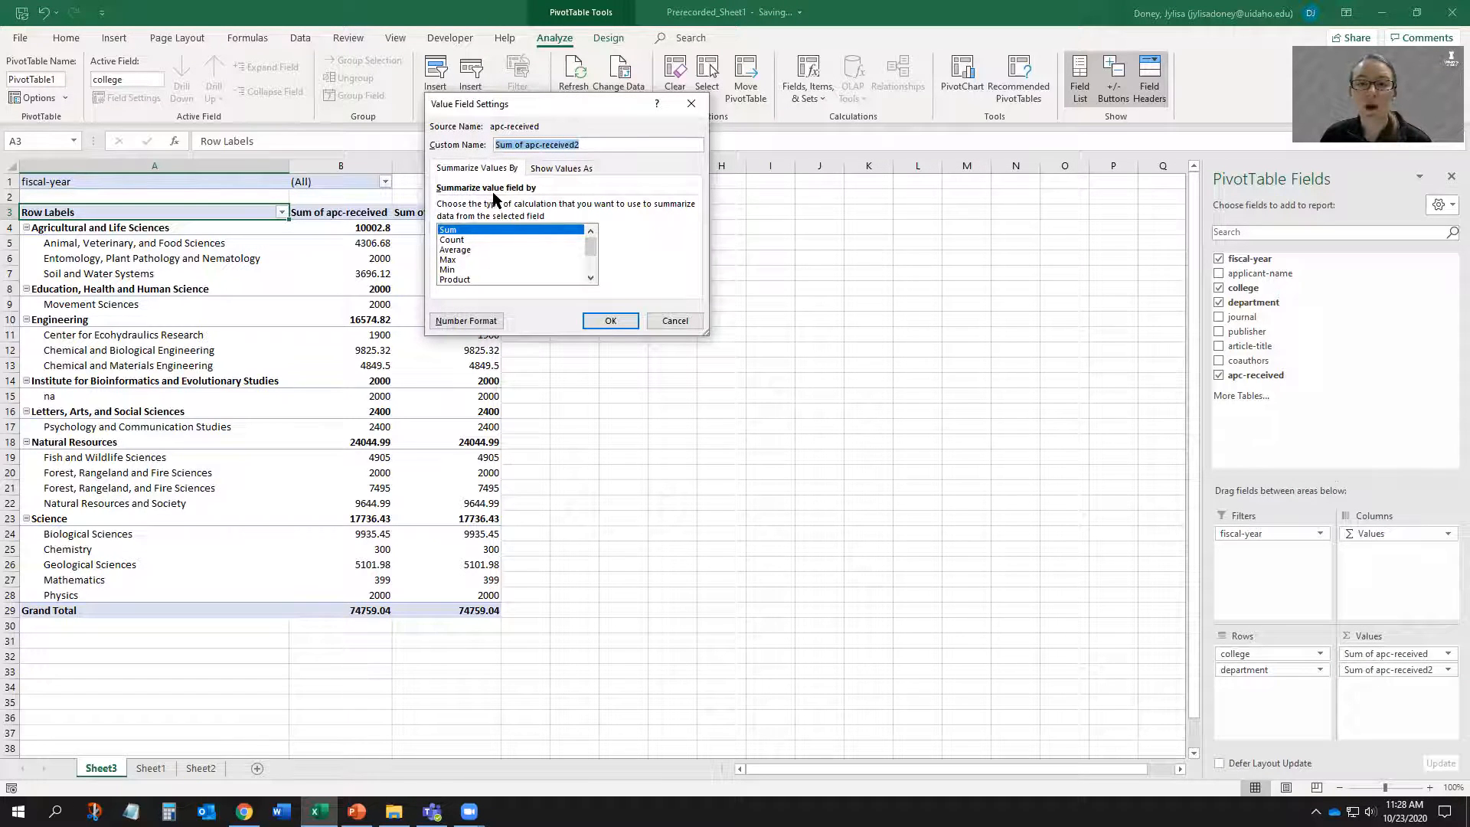
click(461, 251)
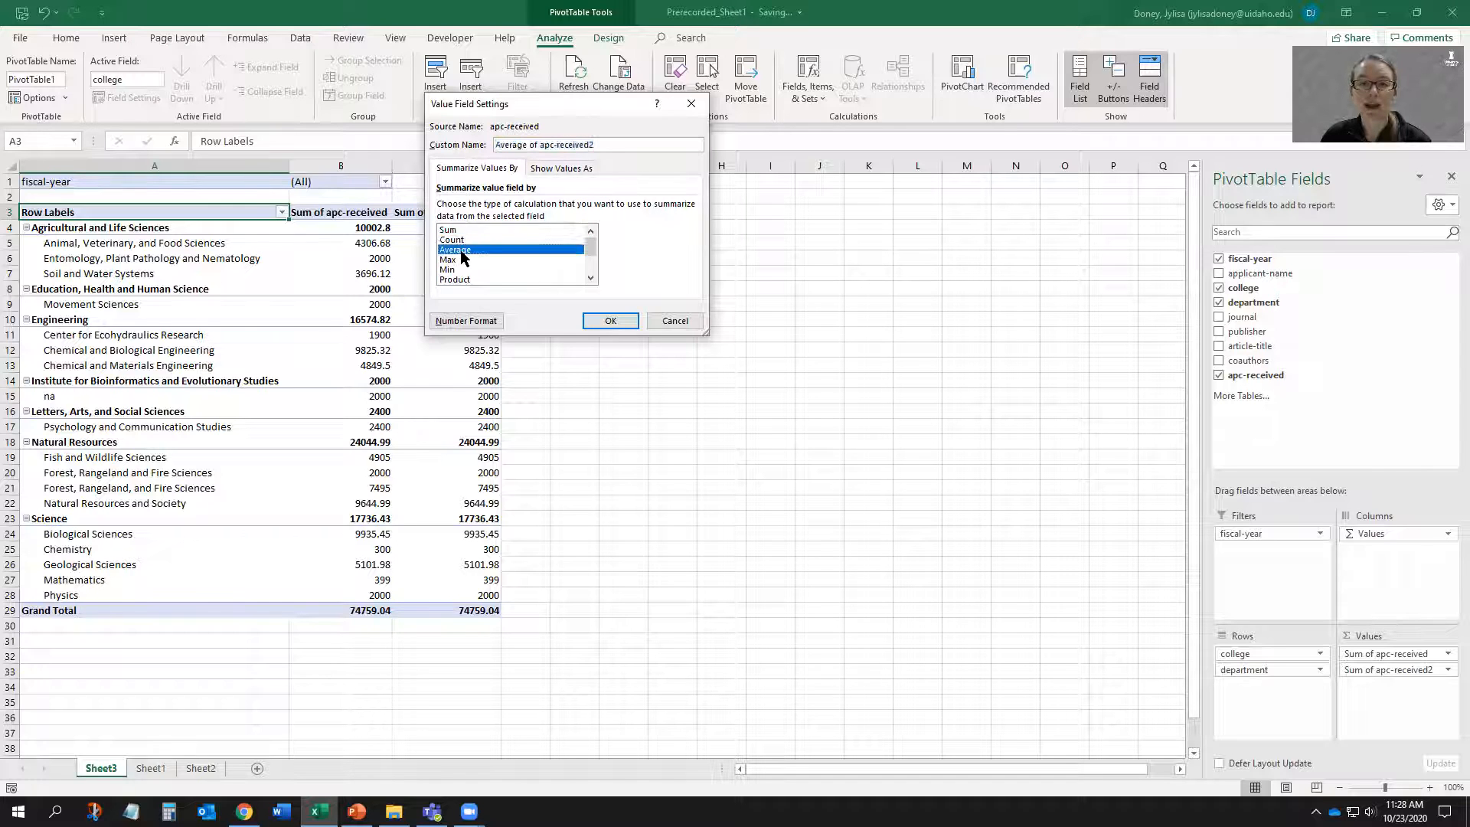
click(595, 319)
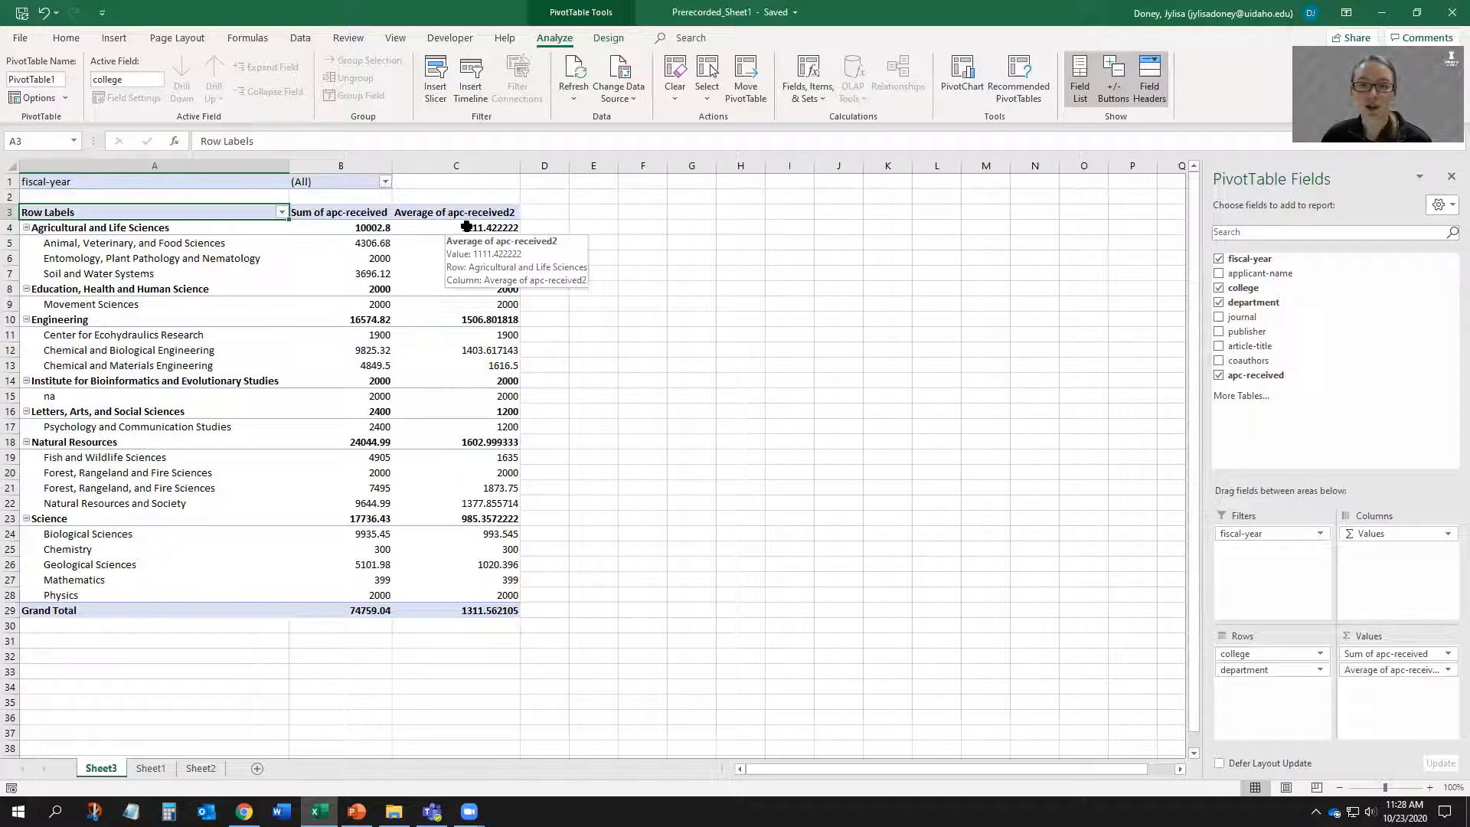
Rename the two value column headers to Total and Average, and the row label header to College and department
mouse_move(334, 227)
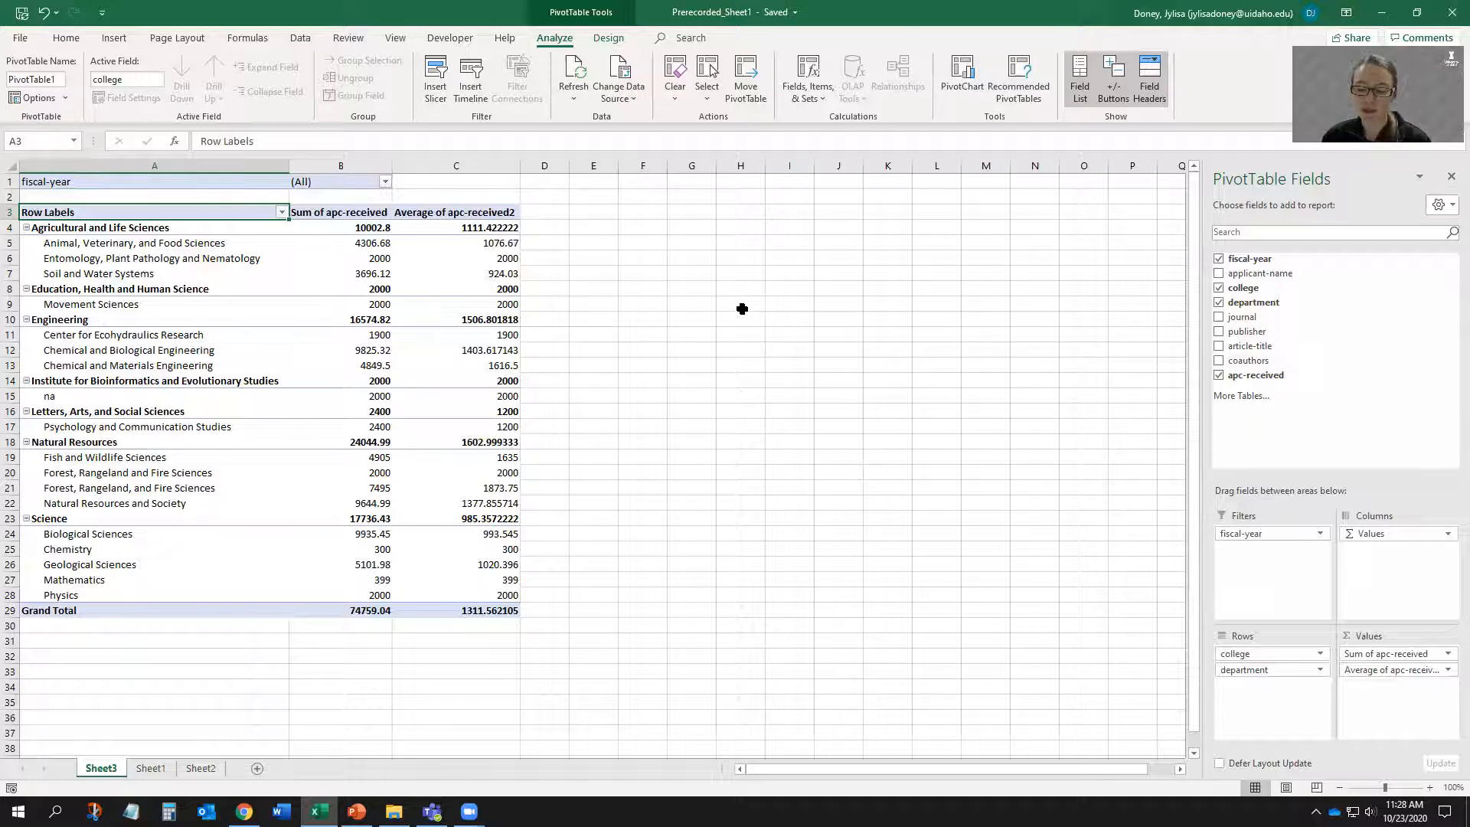
click(339, 213)
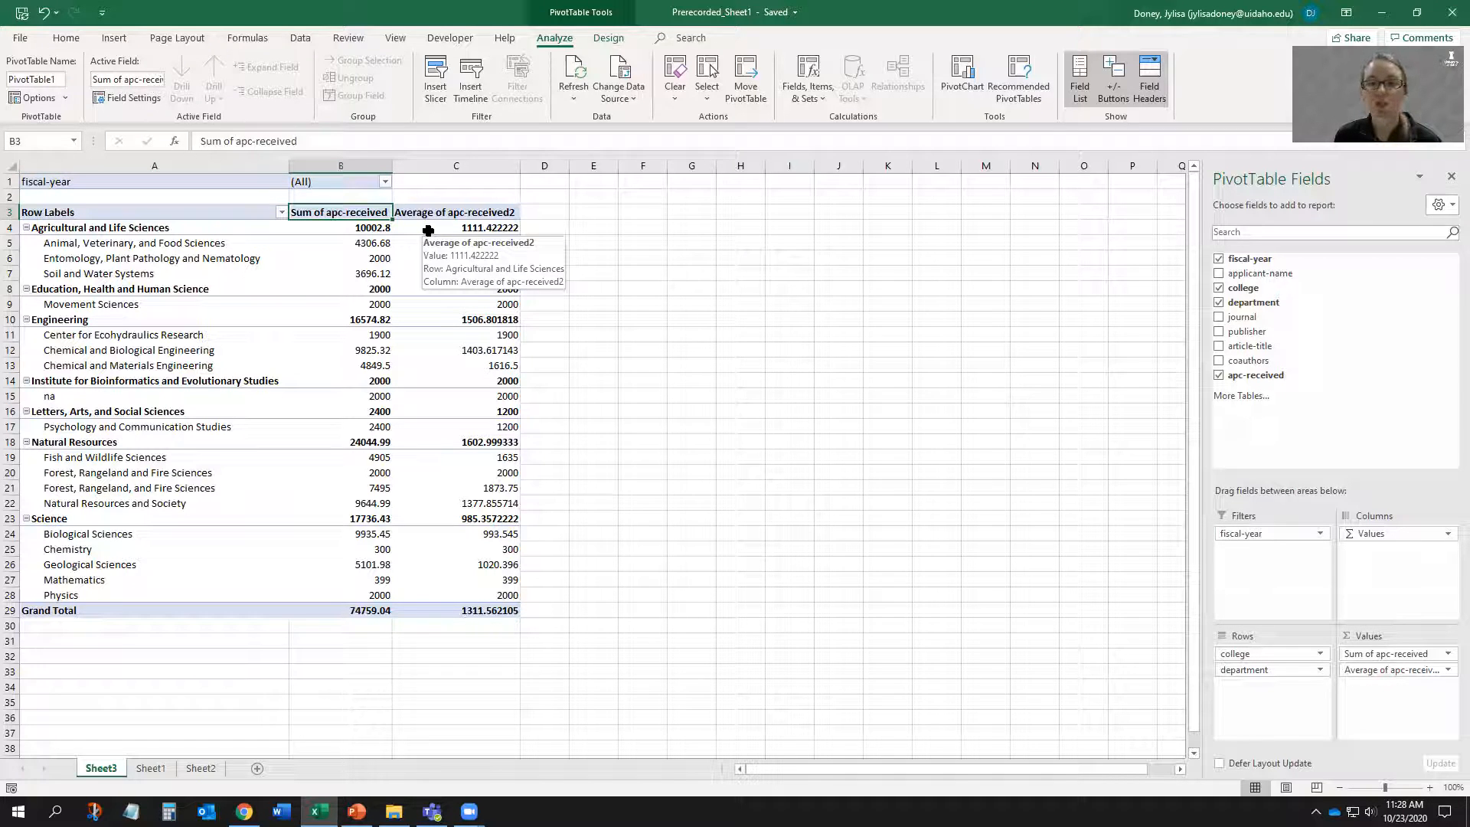
text(Total)
key(Tab)
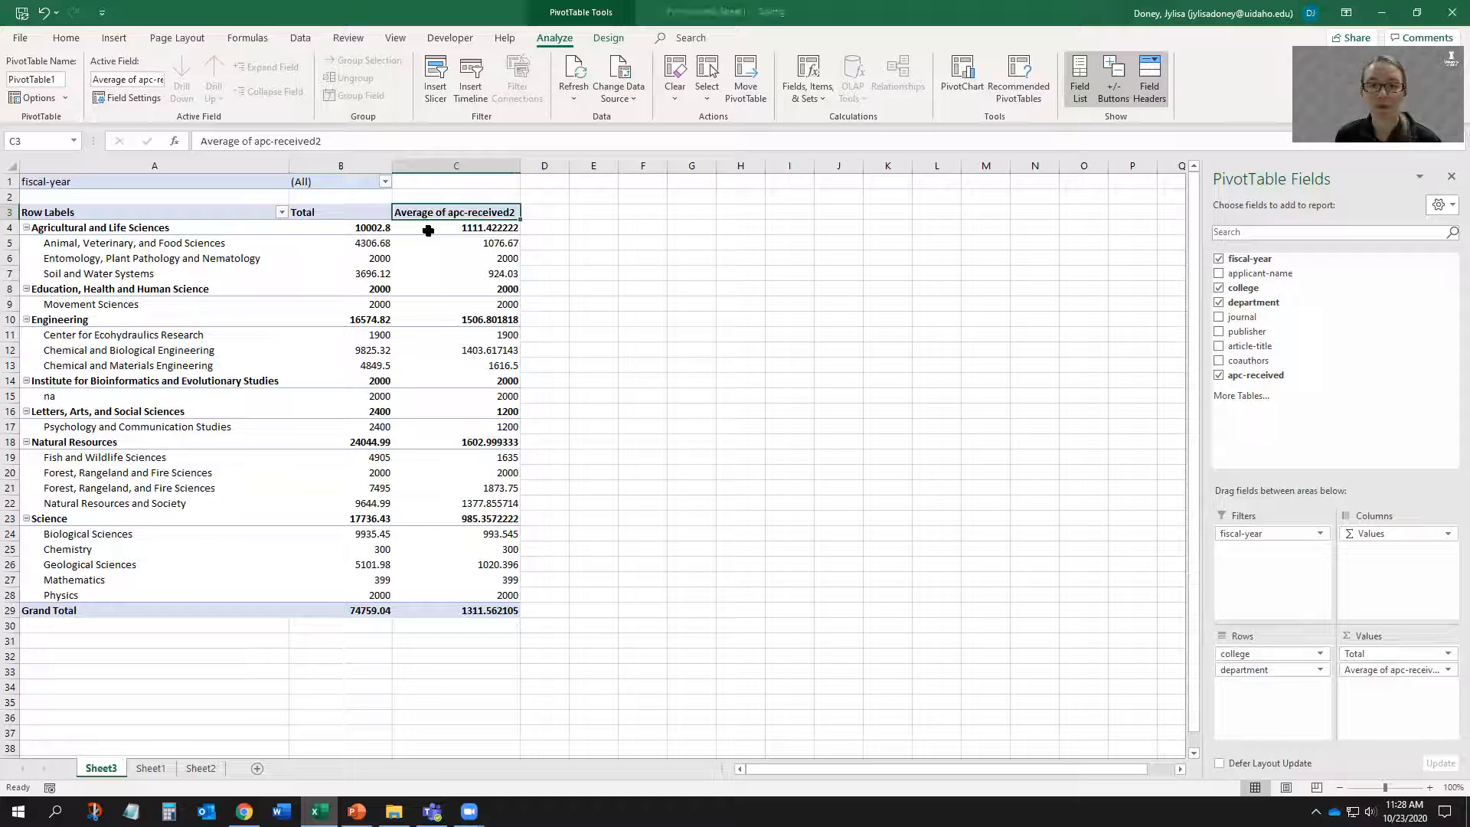
text(Average)
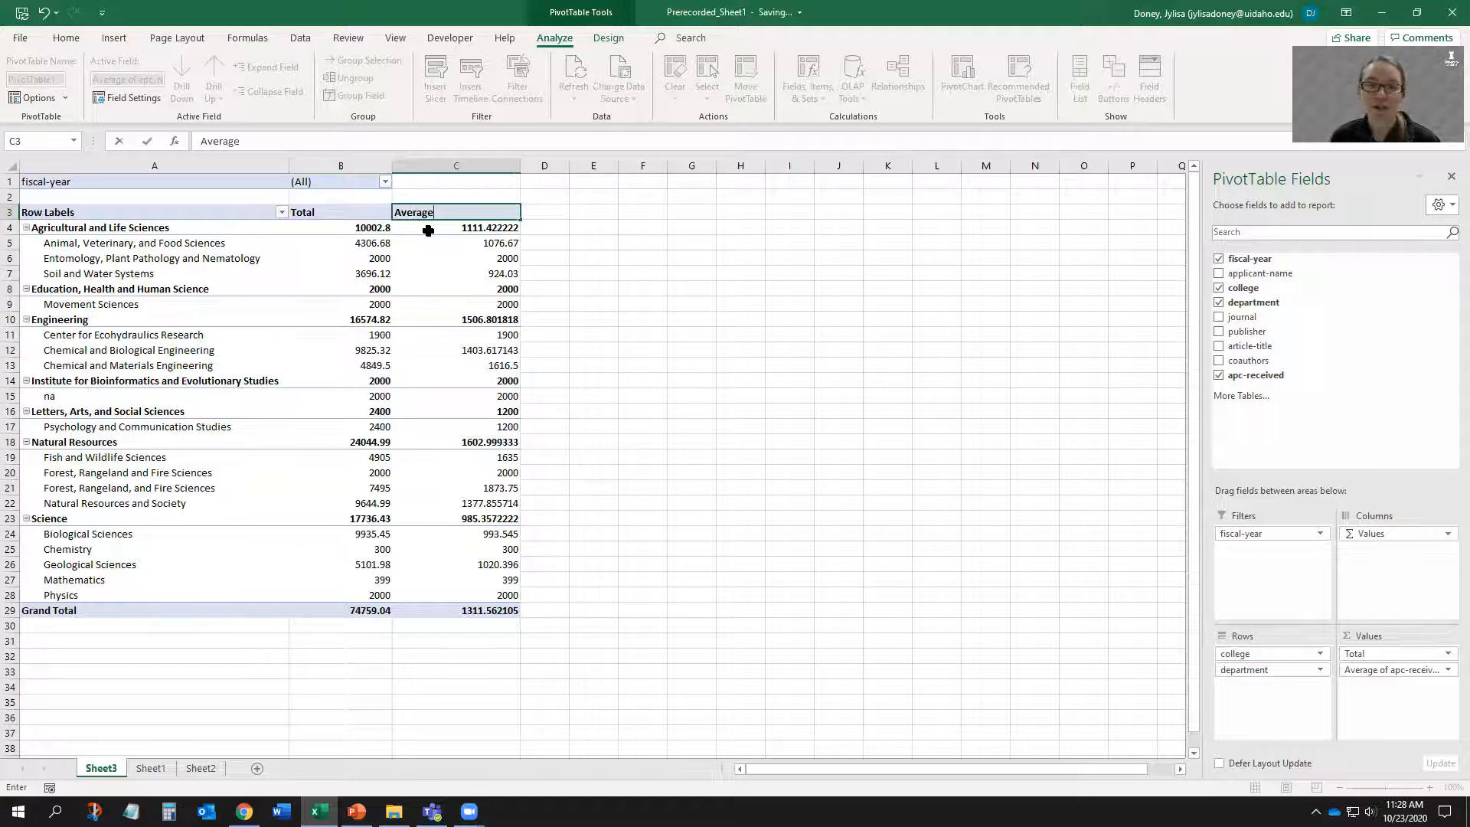
click(117, 216)
text(Col)
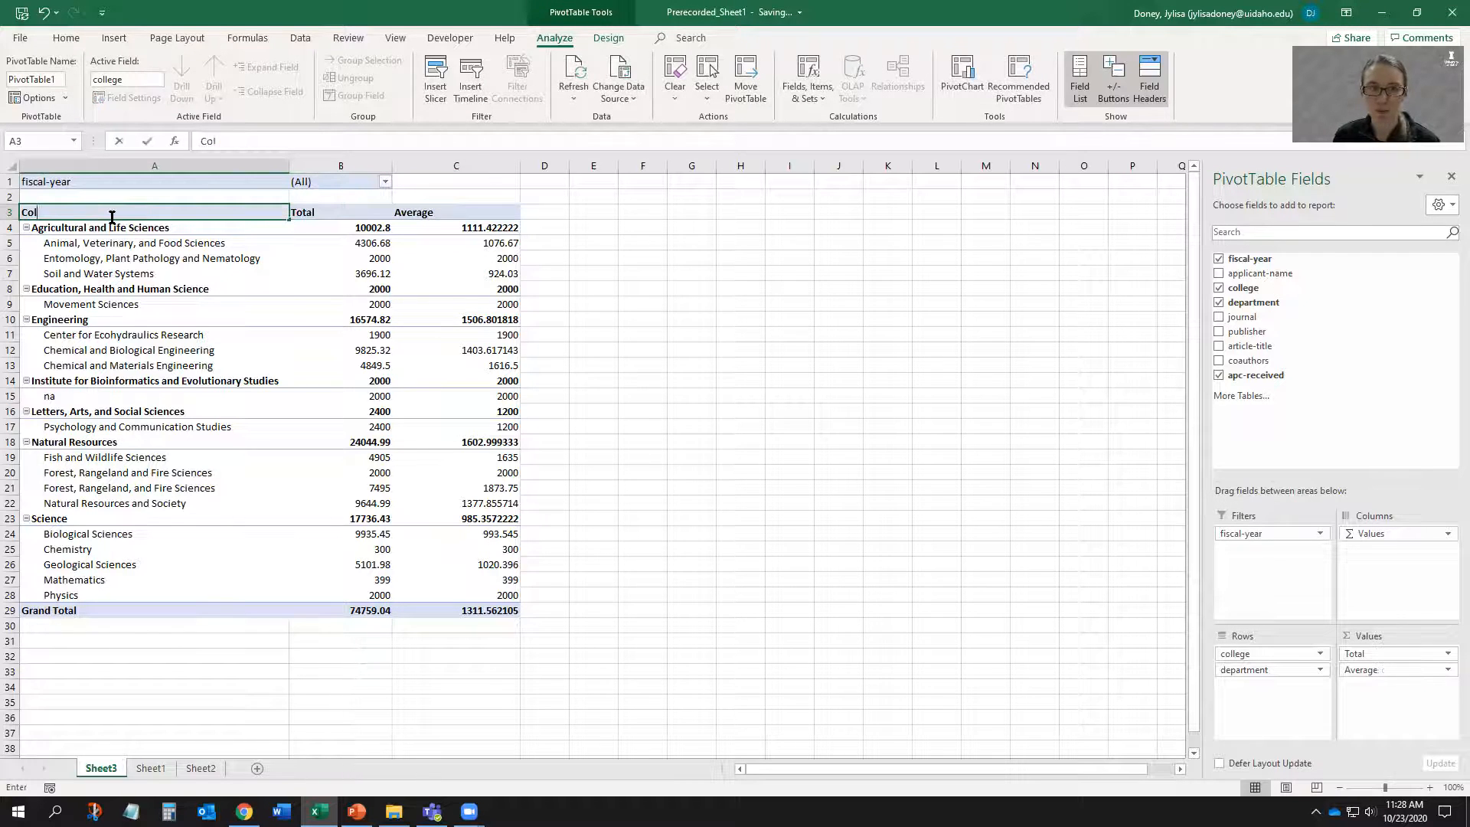
text(lege and department)
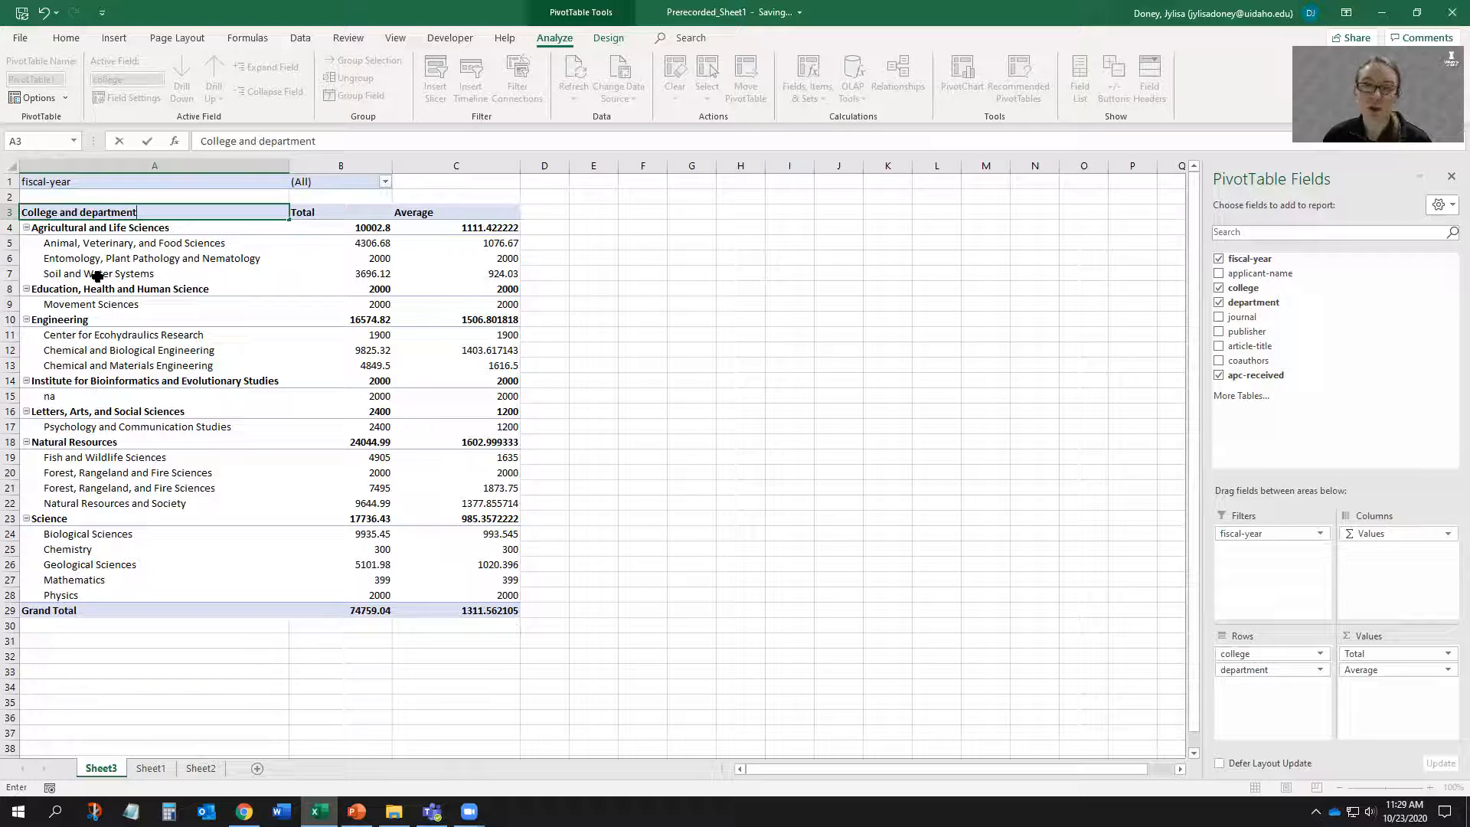
click(26, 234)
Collapse the Agricultural and Life Sciences and Education, Health and Human Science groups, and expand both again
click(26, 228)
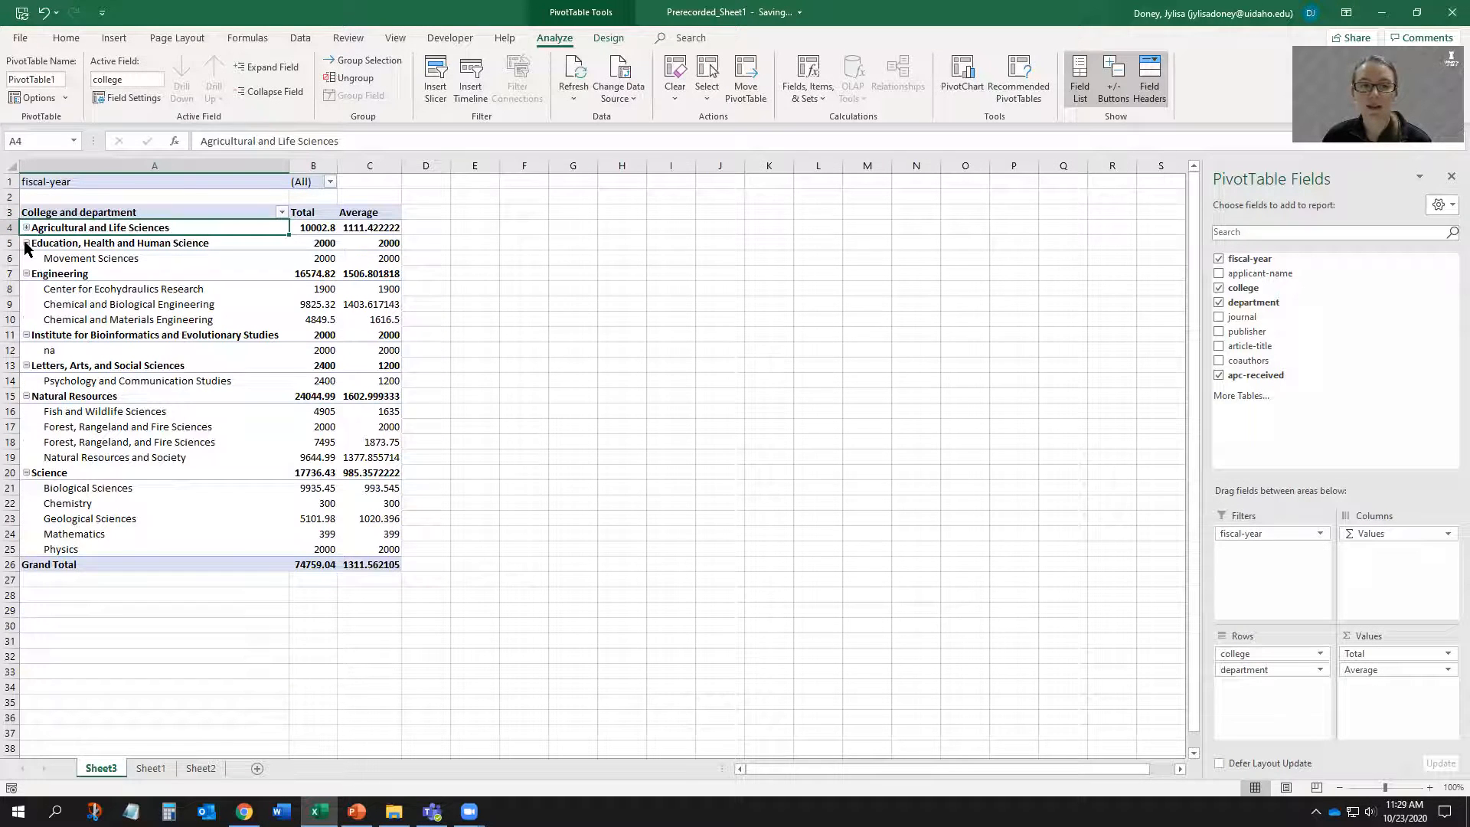
click(26, 243)
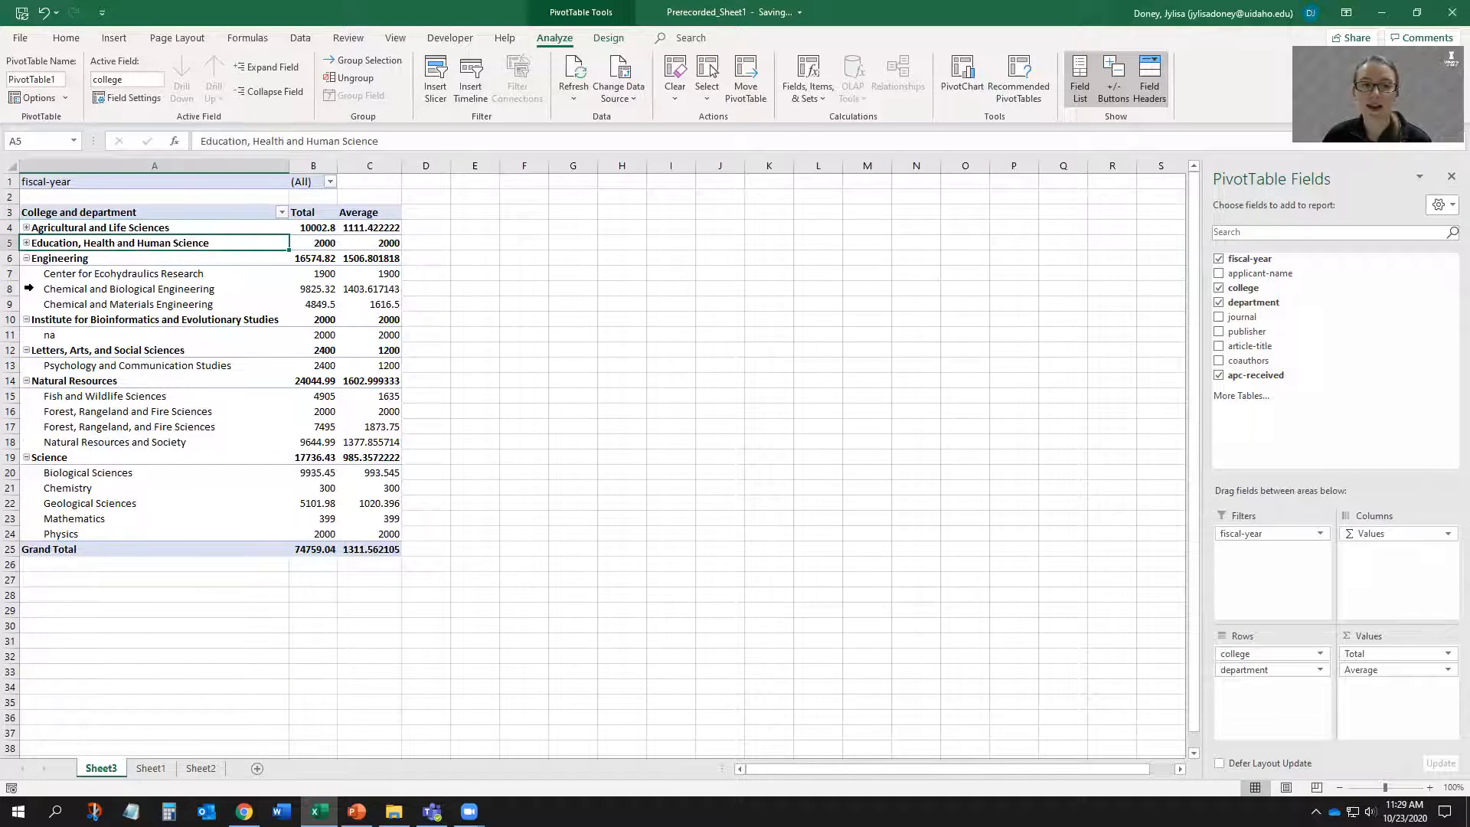
click(26, 243)
click(26, 229)
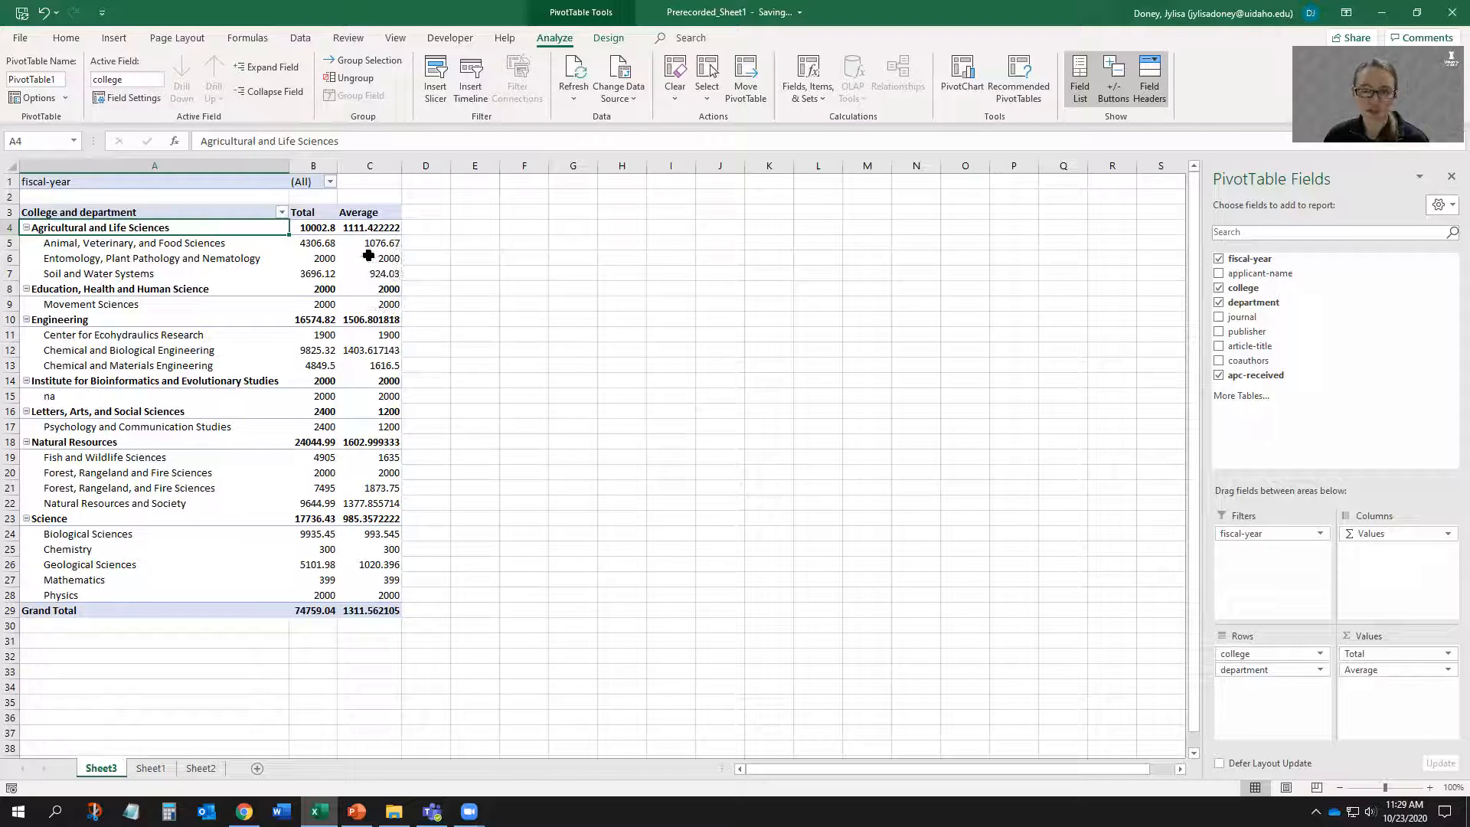
Format the Total value field of the PivotTable as Currency with the $ symbol and two decimal places
click(310, 212)
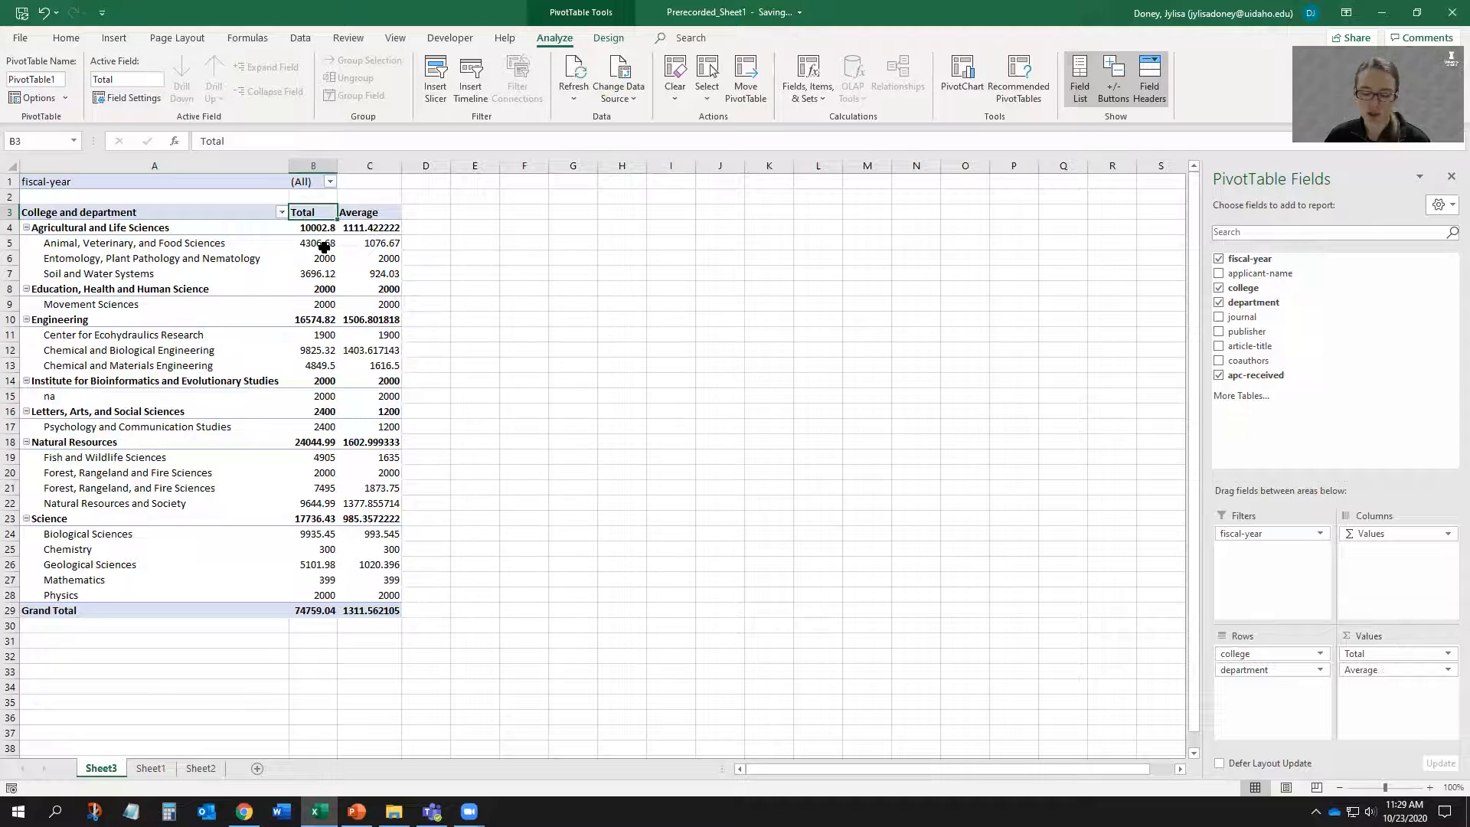
mouse_move(324, 246)
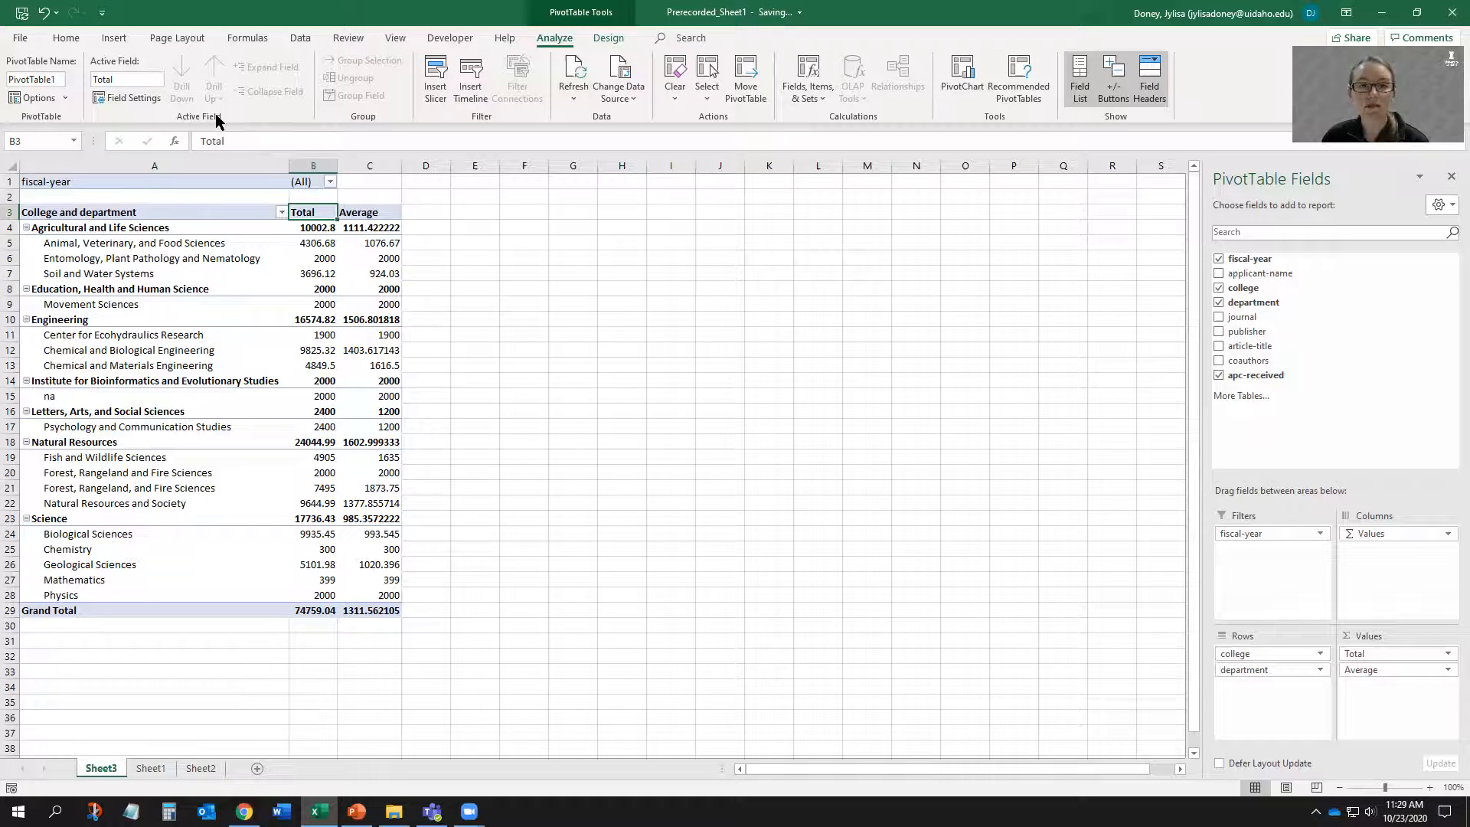
click(144, 101)
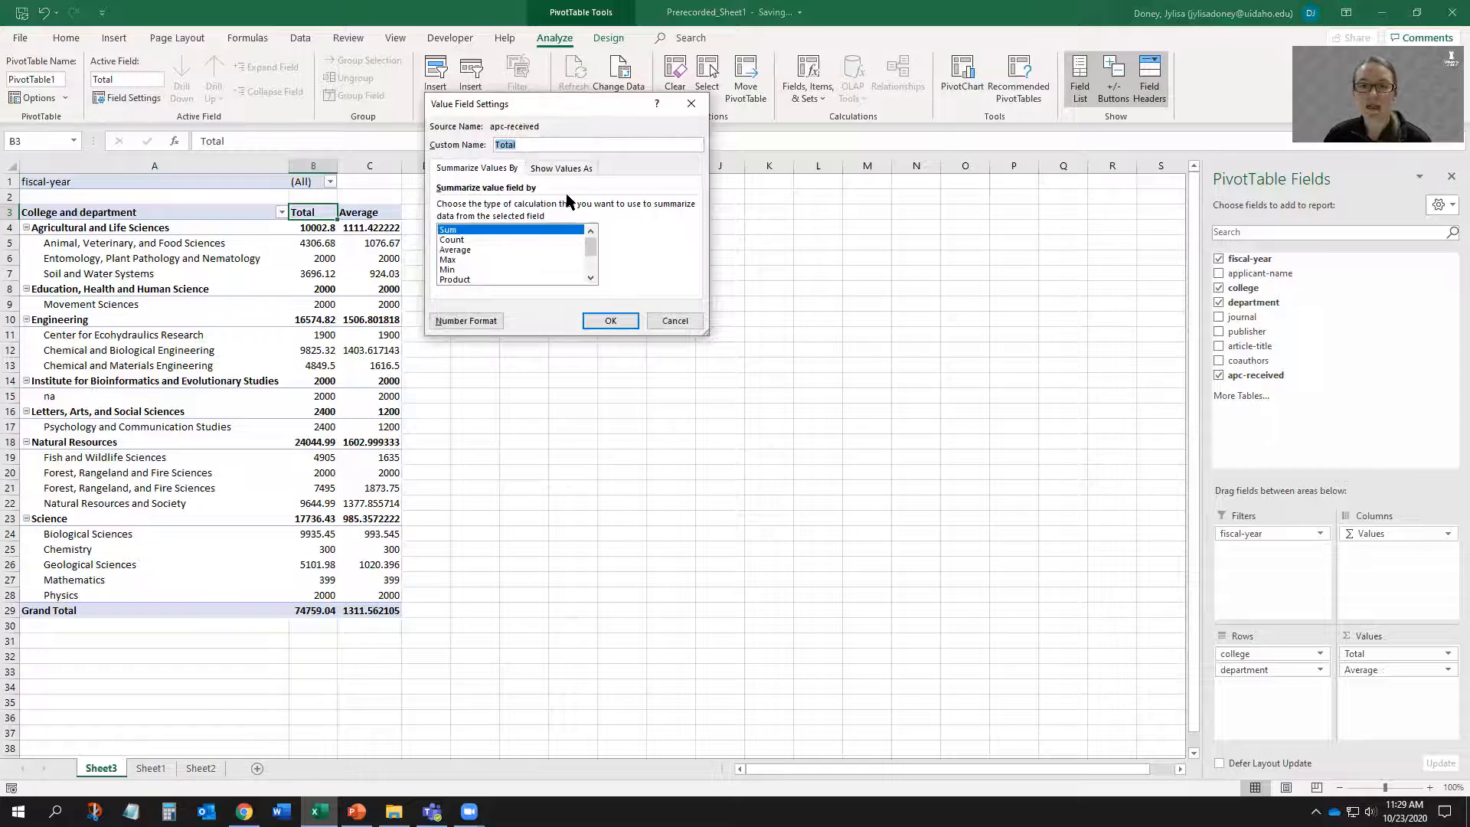
click(478, 326)
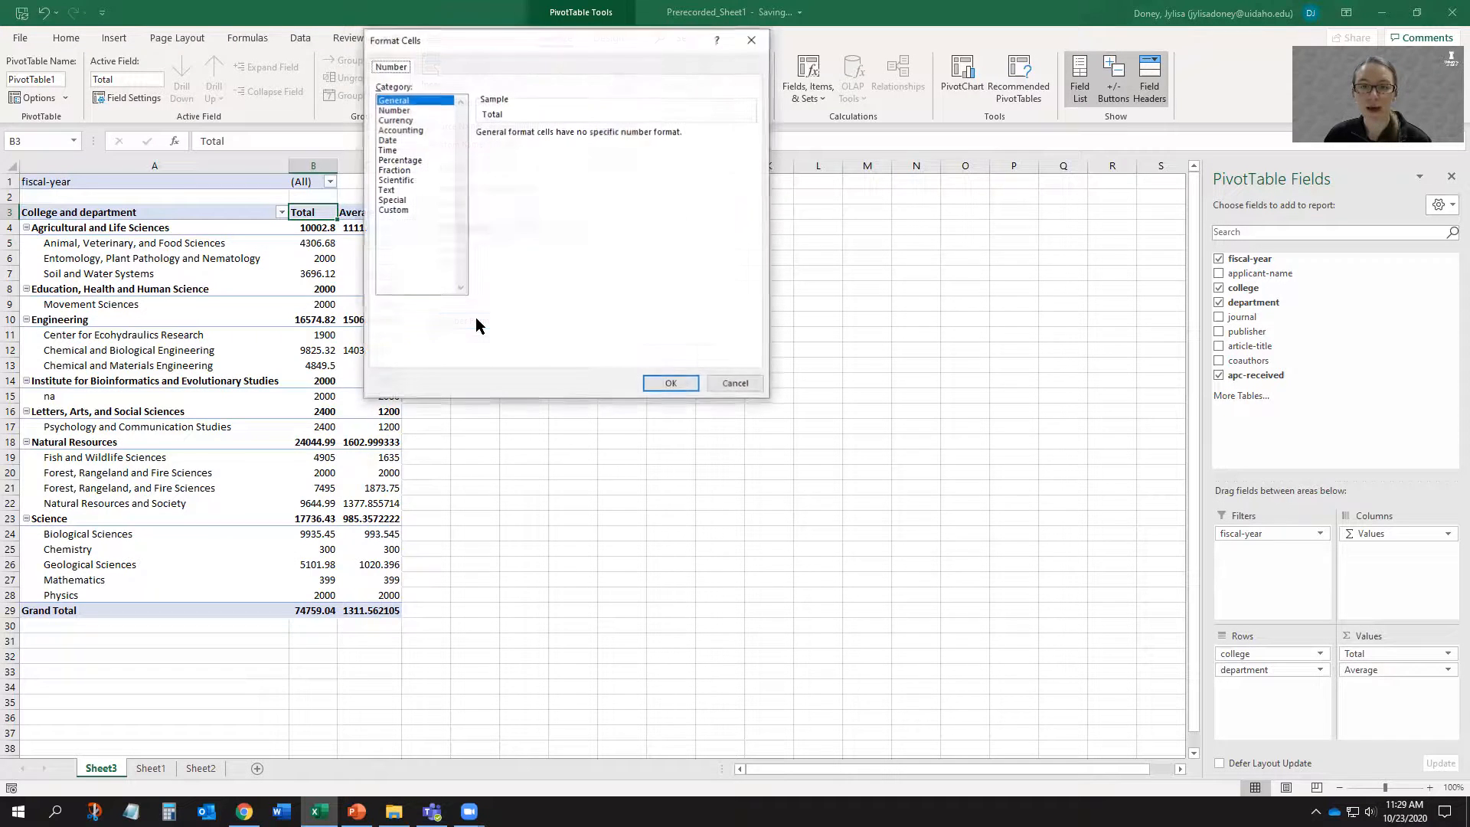
click(405, 123)
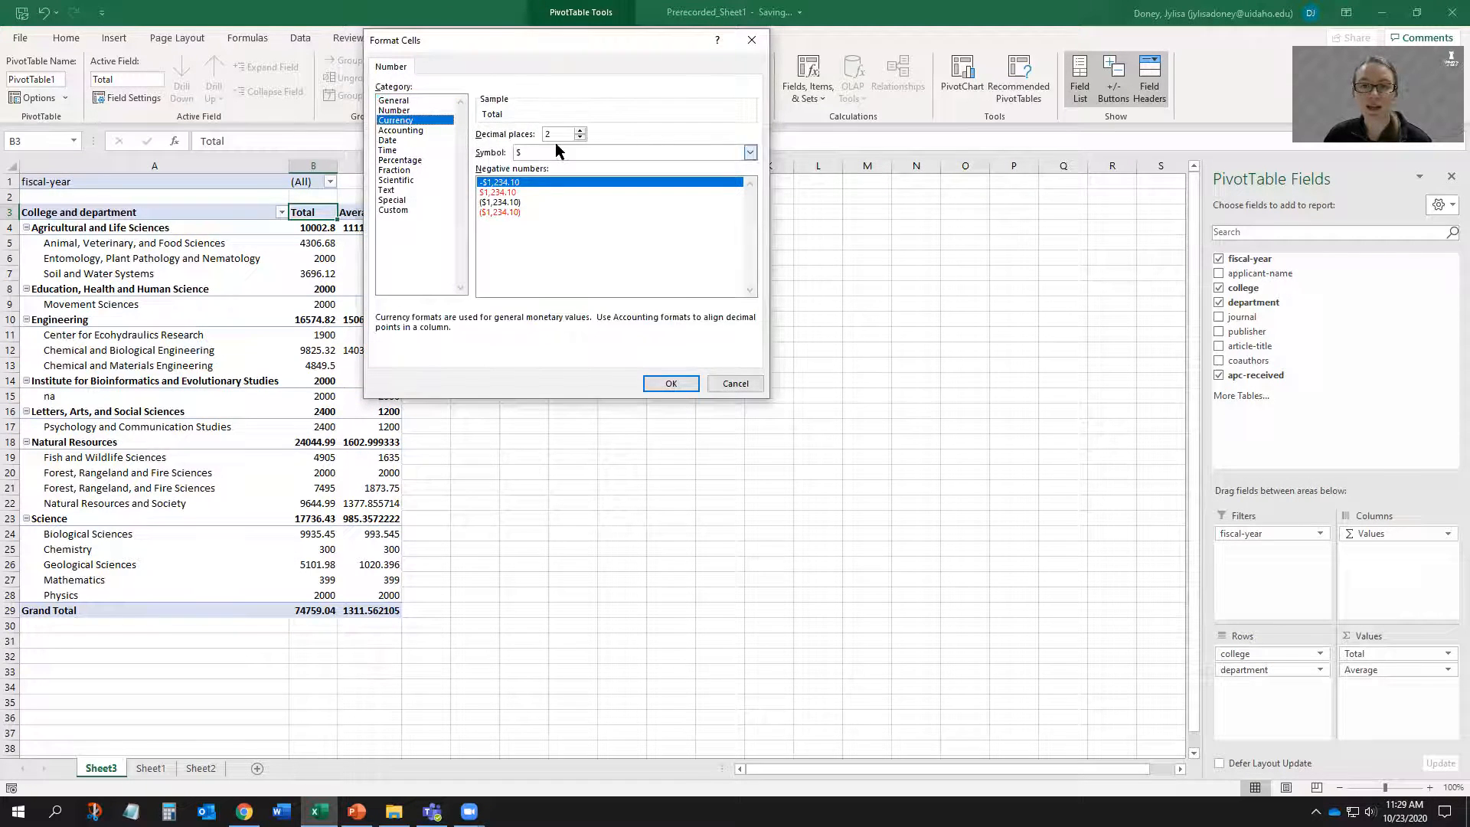
click(678, 381)
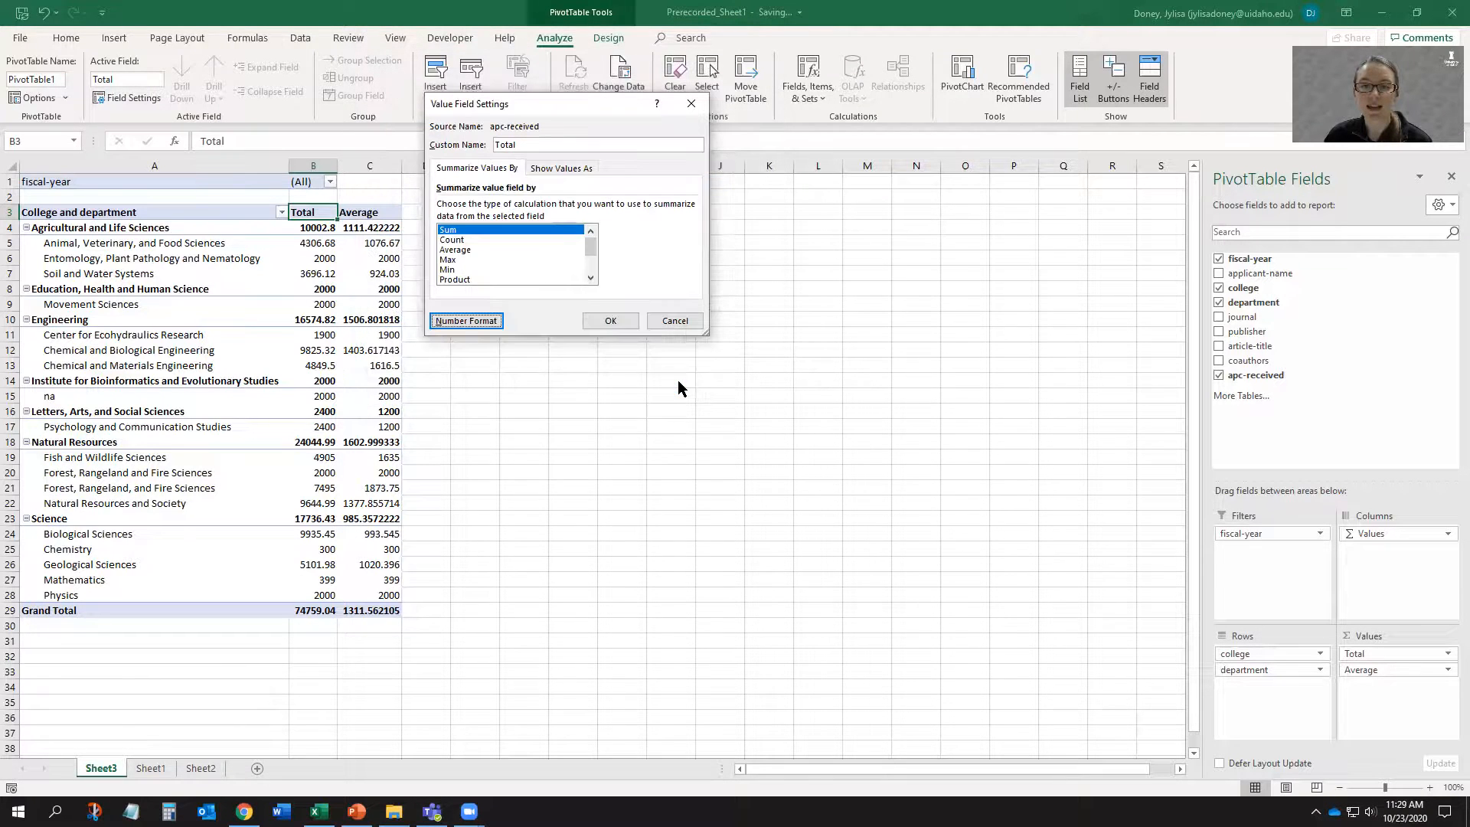
click(617, 318)
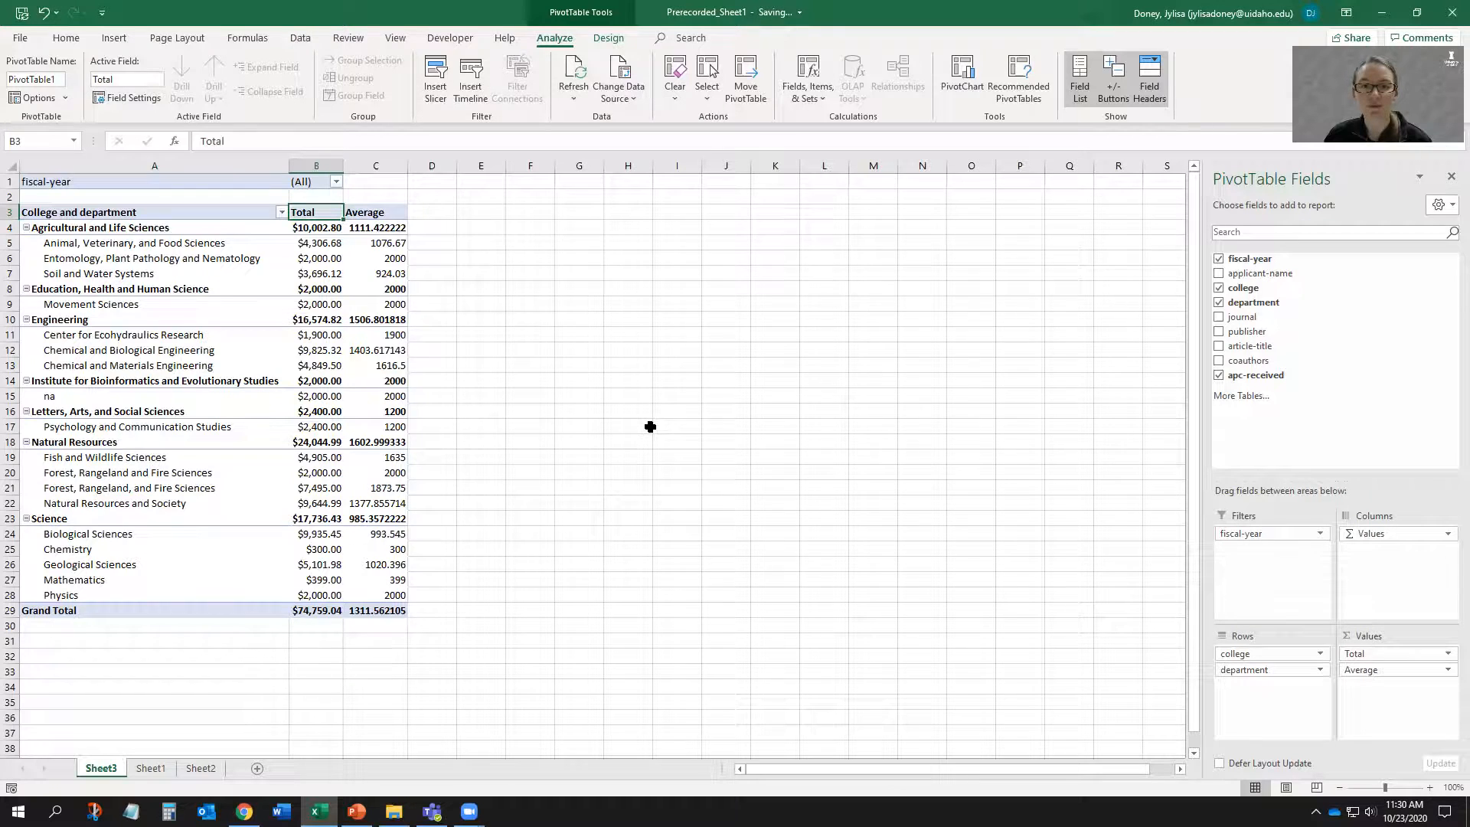
Apply the Currency number format with the $ symbol and two decimal places to the Average value field
click(384, 207)
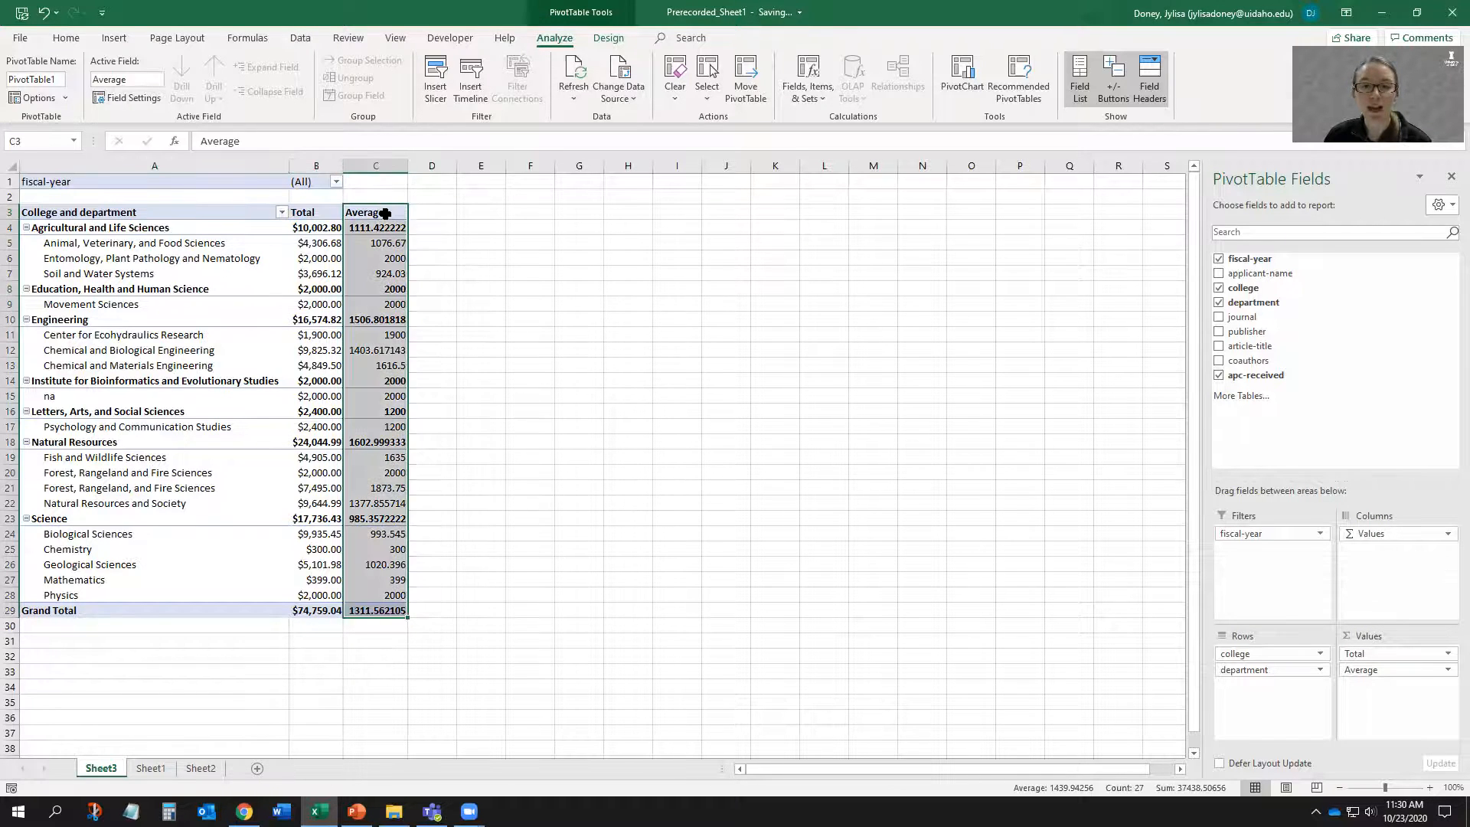
click(387, 212)
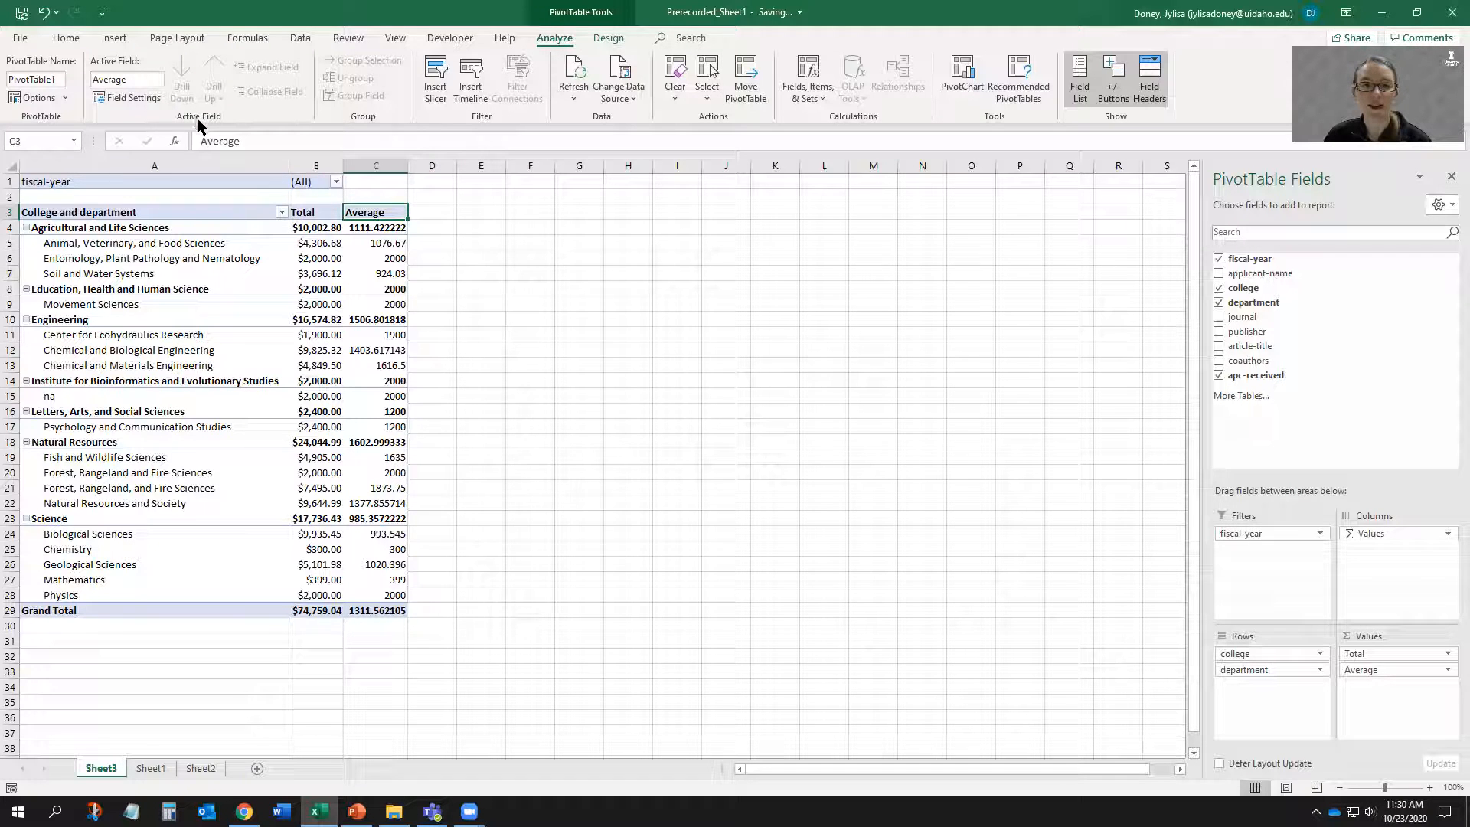
click(137, 98)
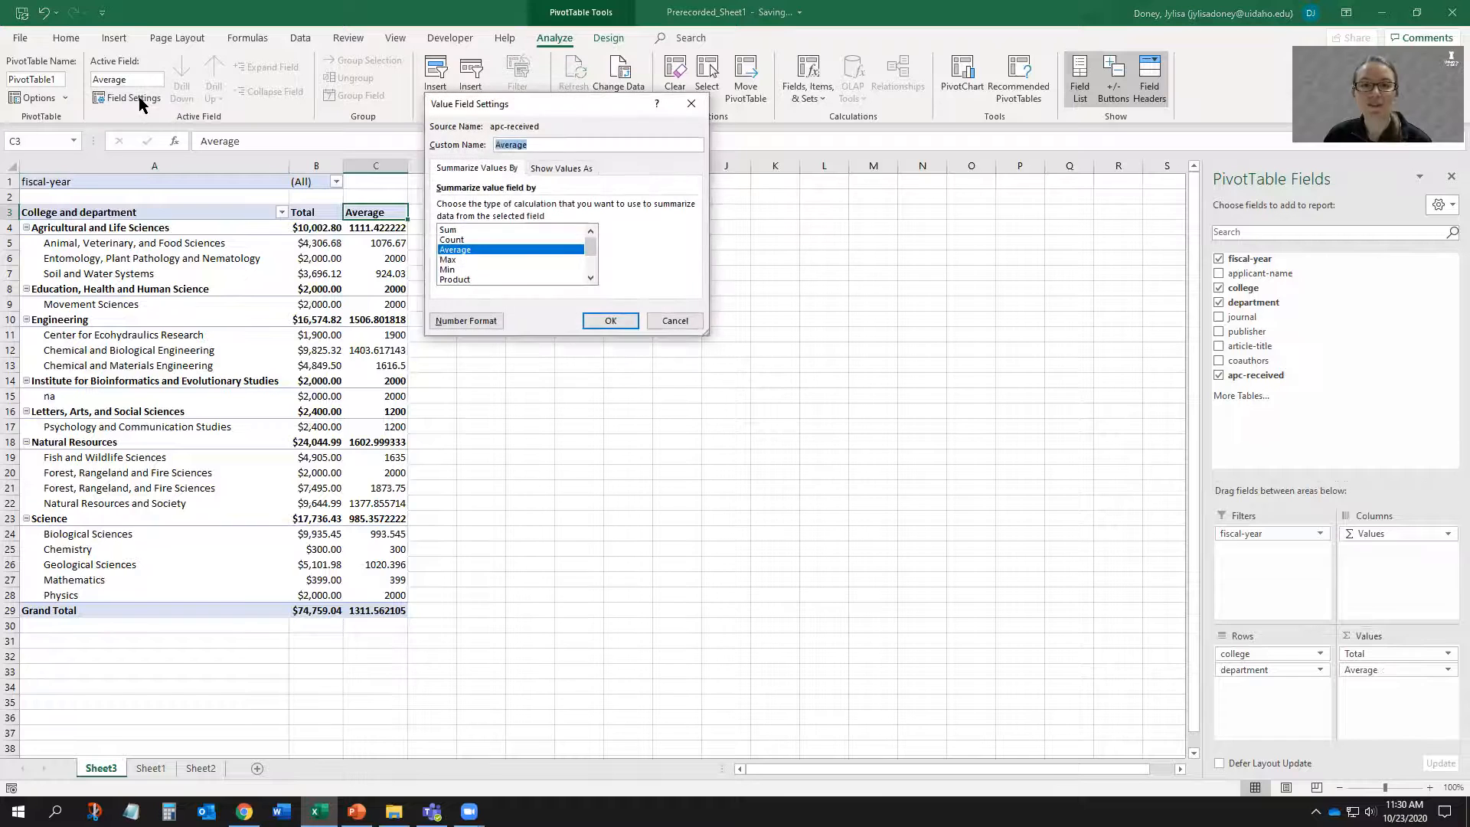
click(467, 320)
click(405, 121)
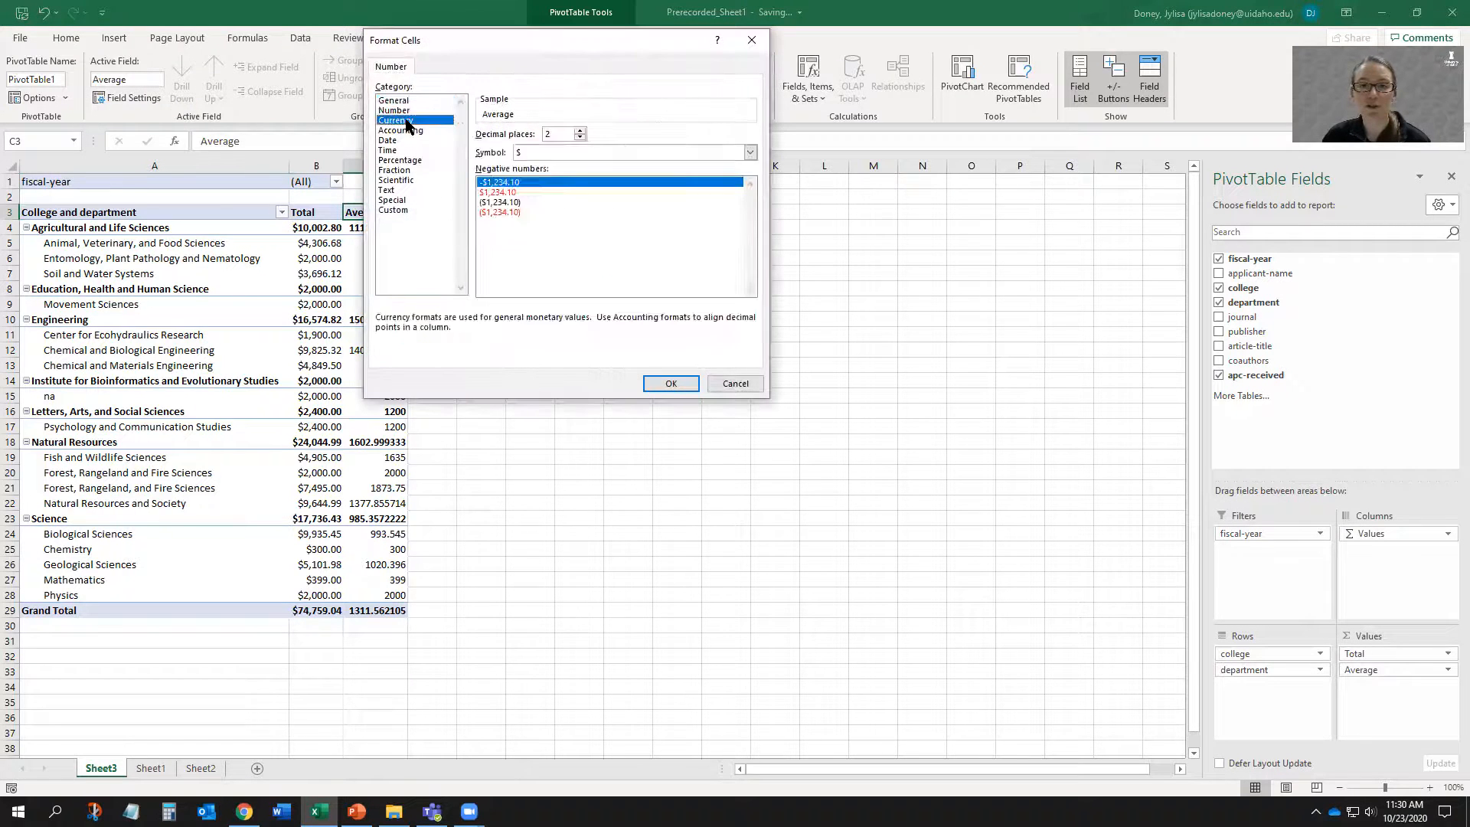
click(667, 382)
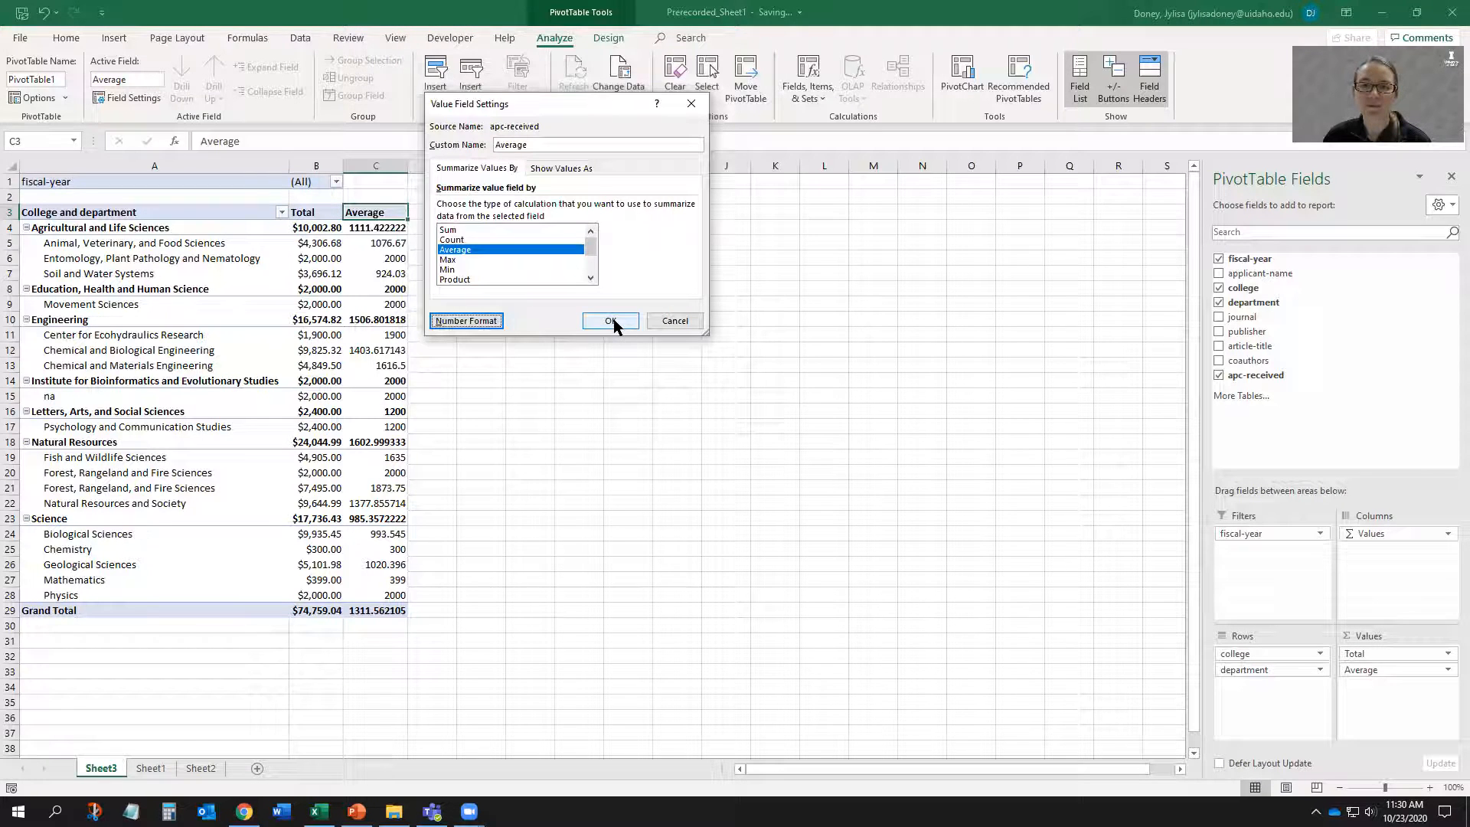
click(611, 320)
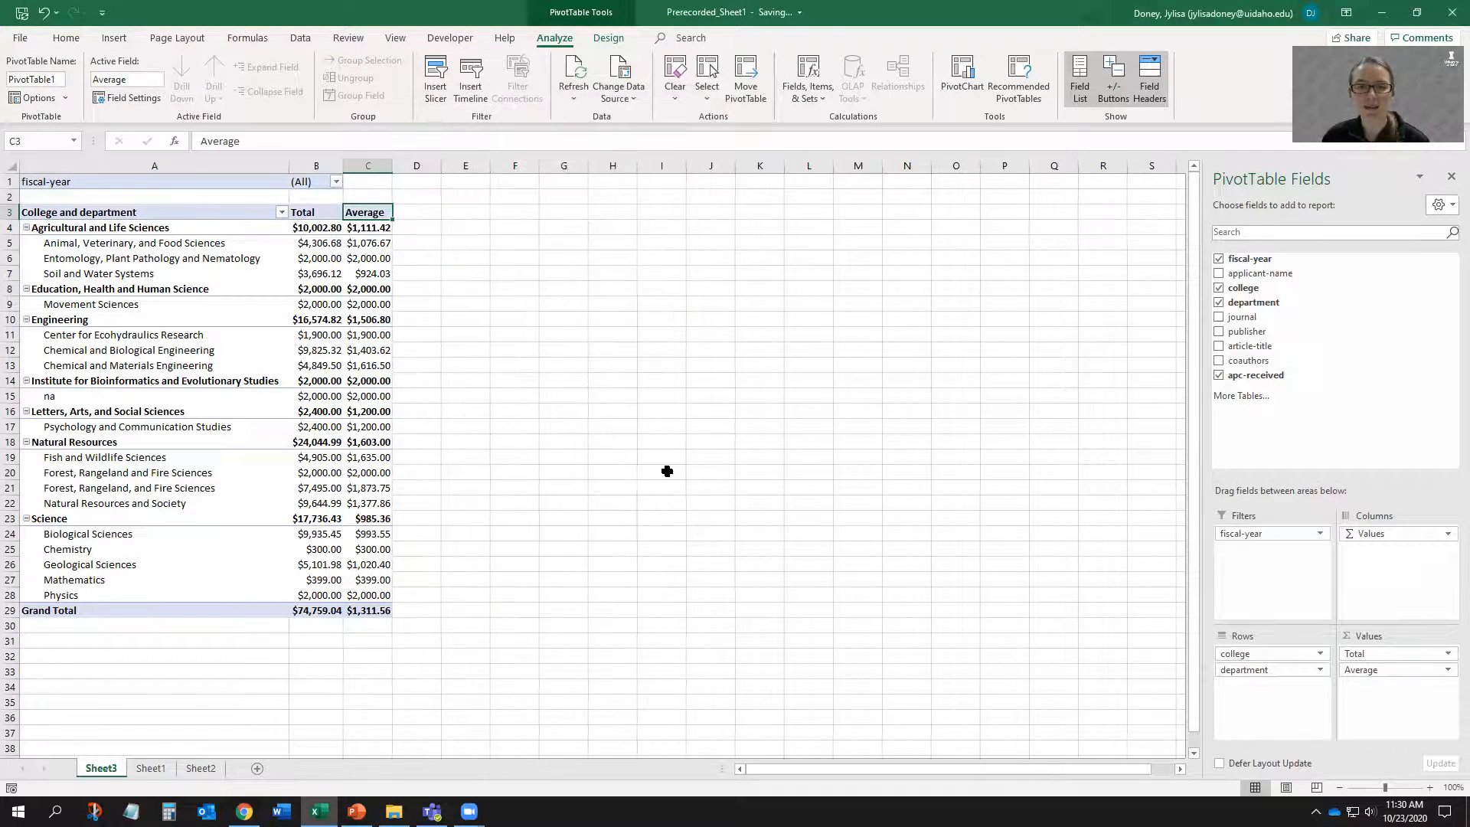